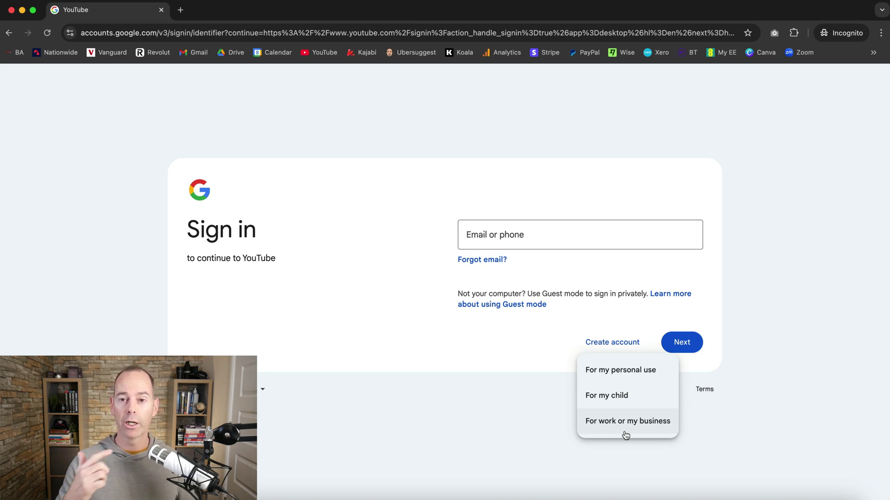
Step: From the YouTube window's avatar menu, choose Switch account, then Add account
key(ctrl+Up)
click(308, 180)
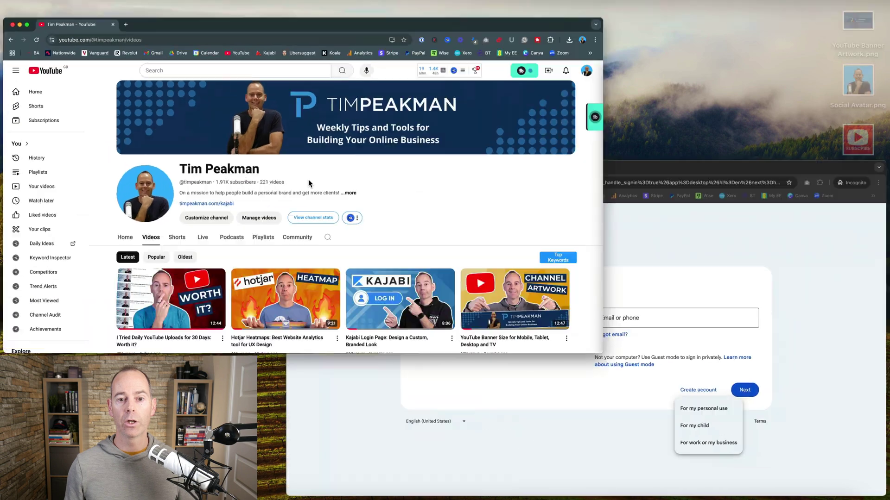
click(866, 80)
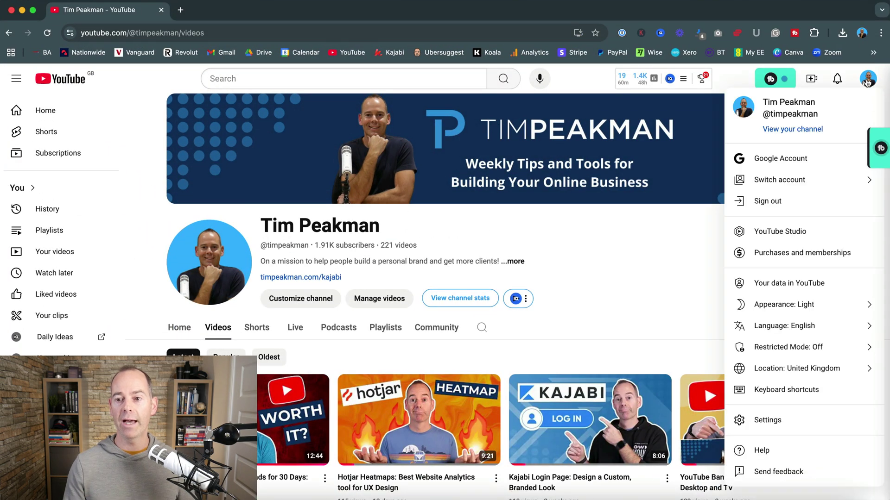
click(803, 182)
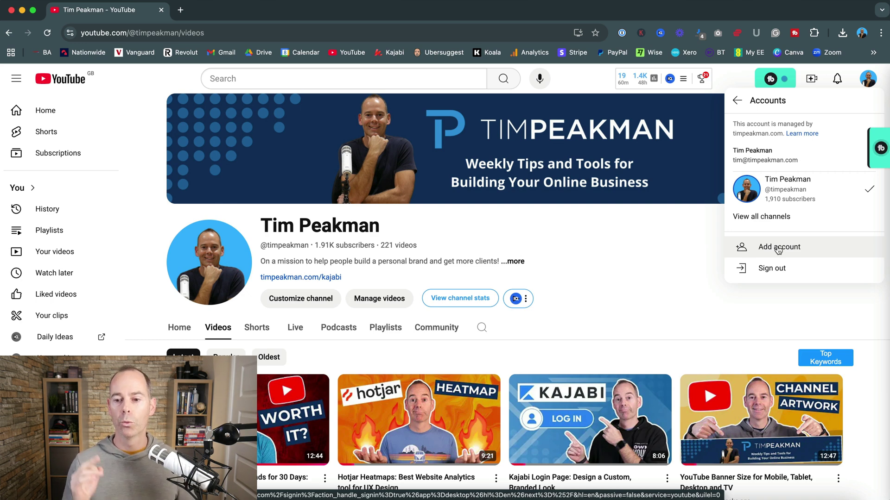
click(773, 248)
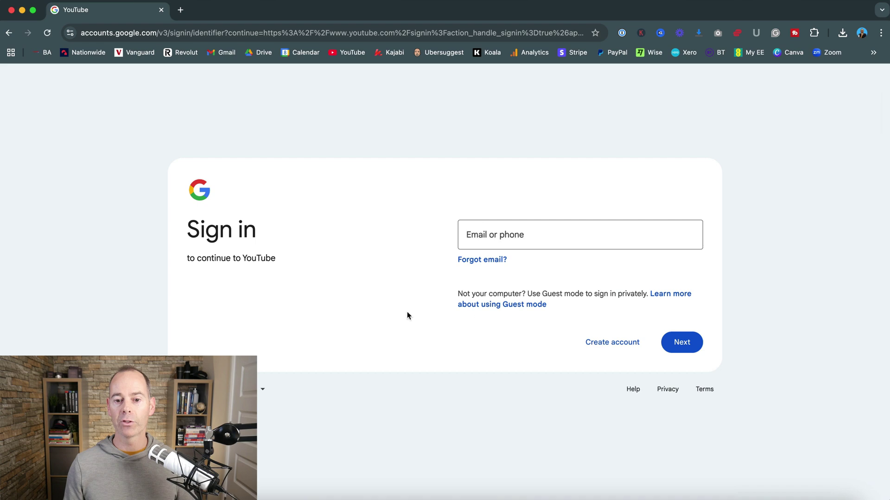
Step: Start a Google Account for work or business and choose to get a new Gmail address
click(608, 344)
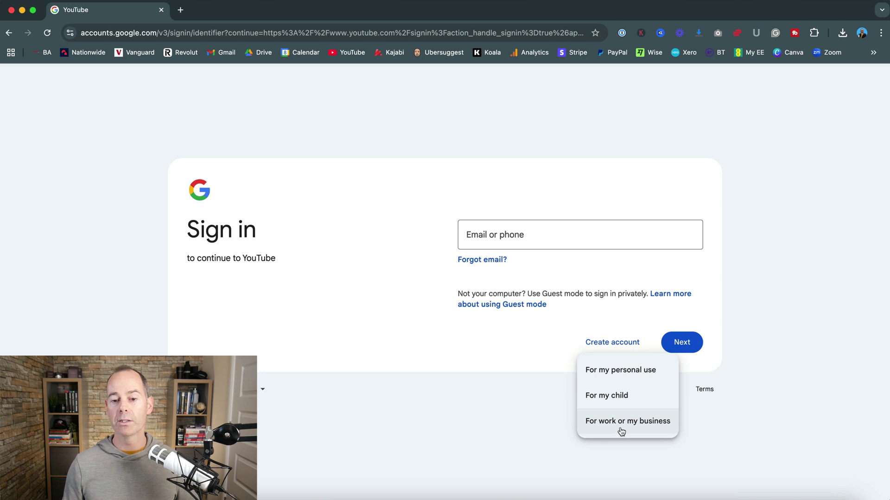
click(621, 427)
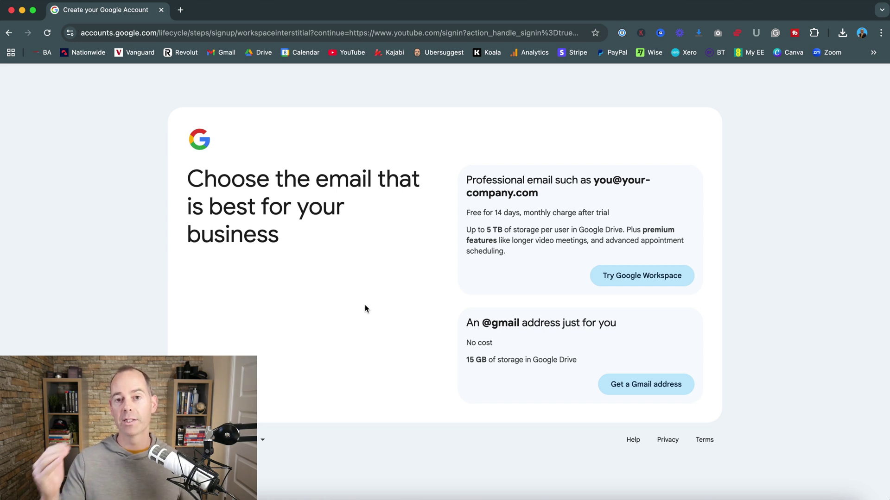
click(639, 385)
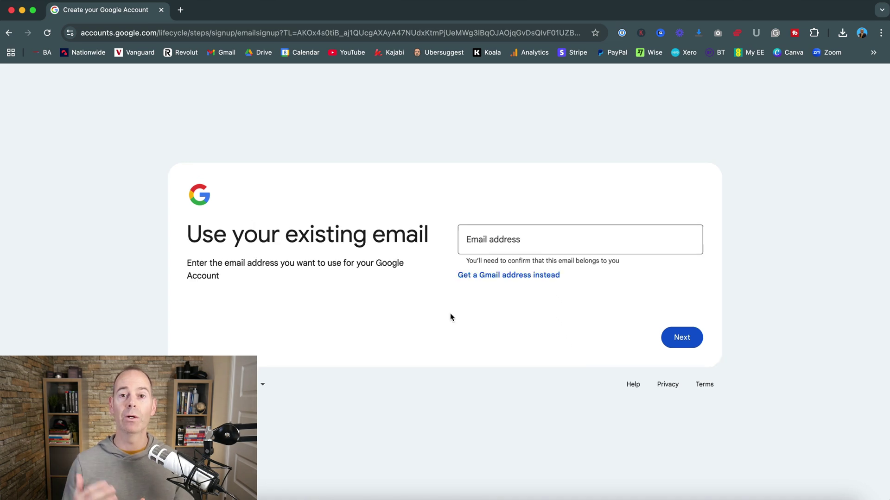
Step: Take the first suggested Gmail address, verify by phone code, and sign in with the new account
click(495, 276)
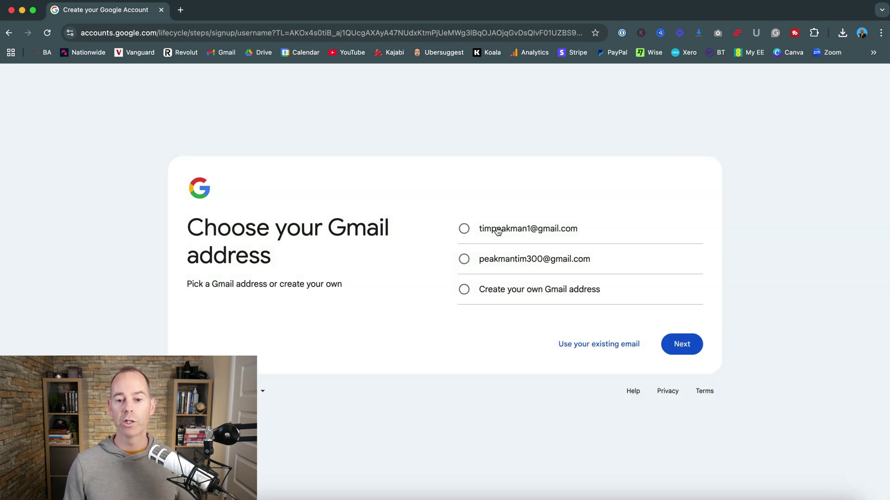
click(464, 229)
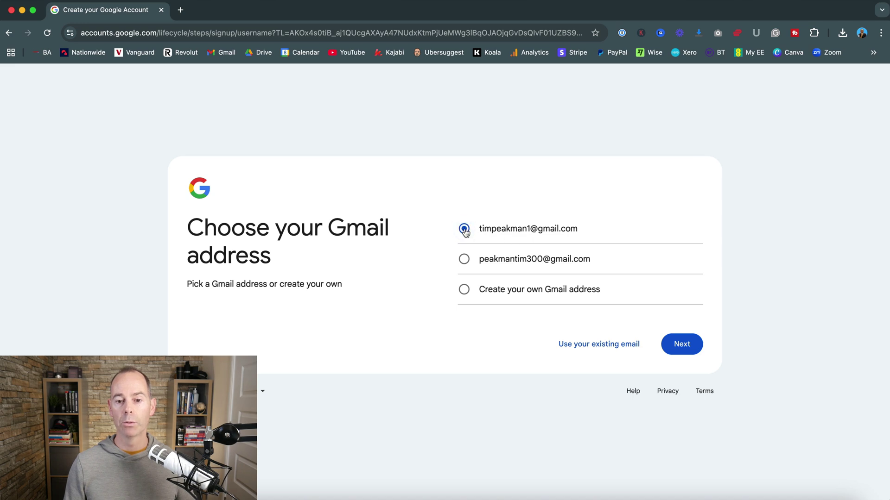
click(688, 349)
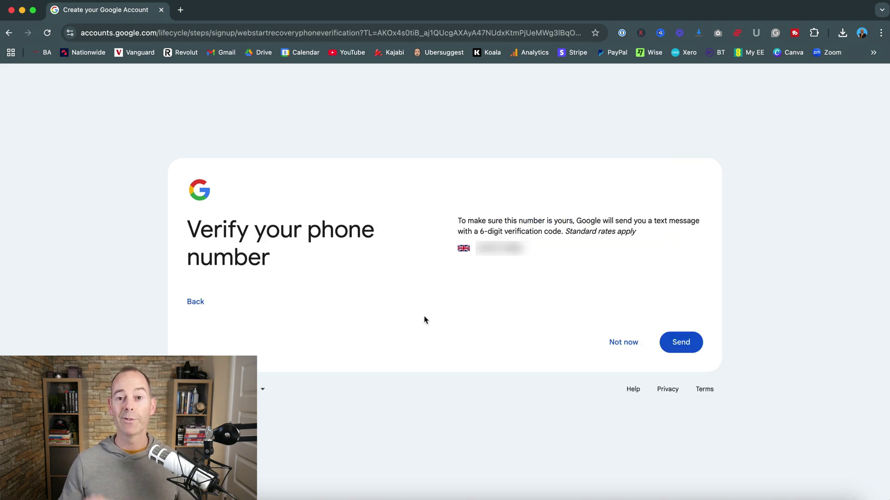
click(680, 343)
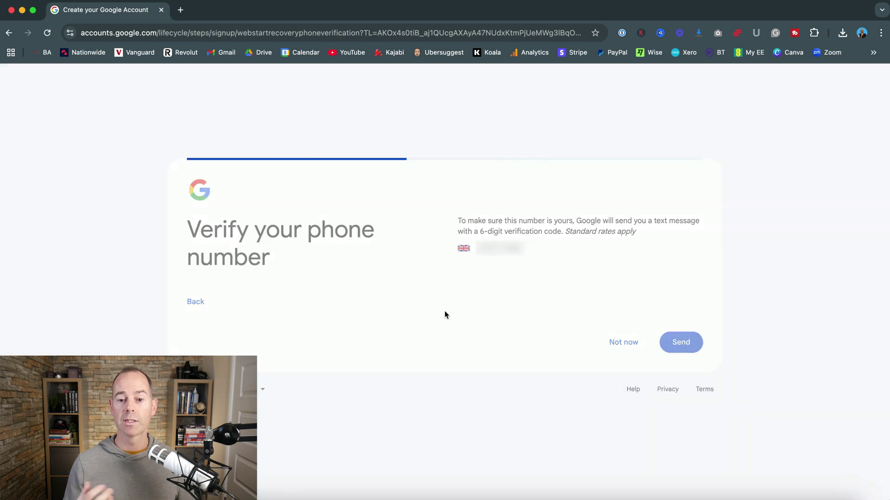
click(422, 320)
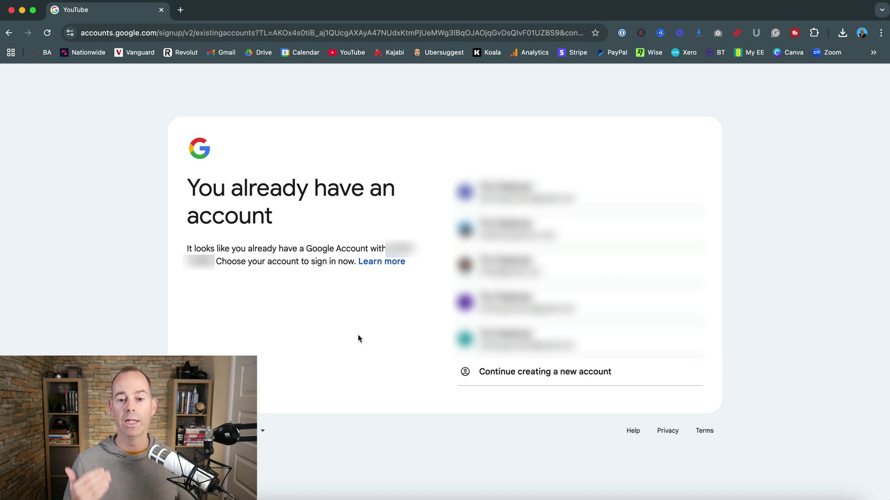
click(509, 222)
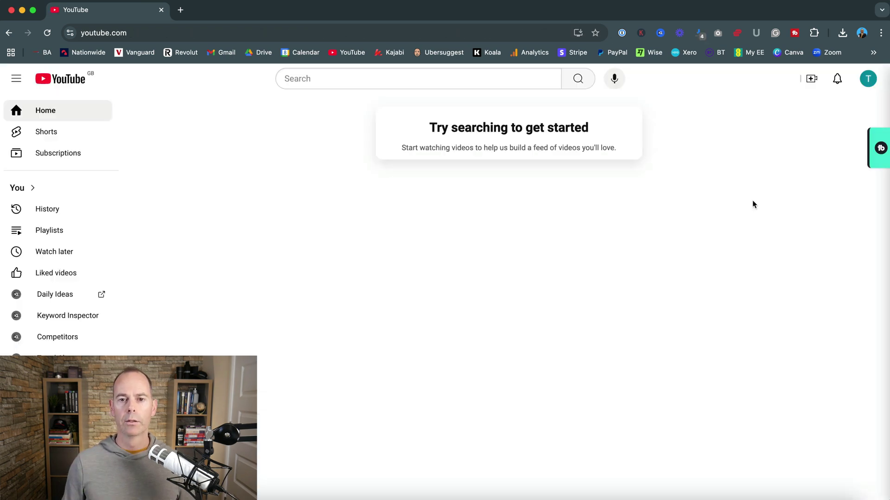
Step: Create a channel named the owner's name plus 'Test', with a matching handle
click(868, 80)
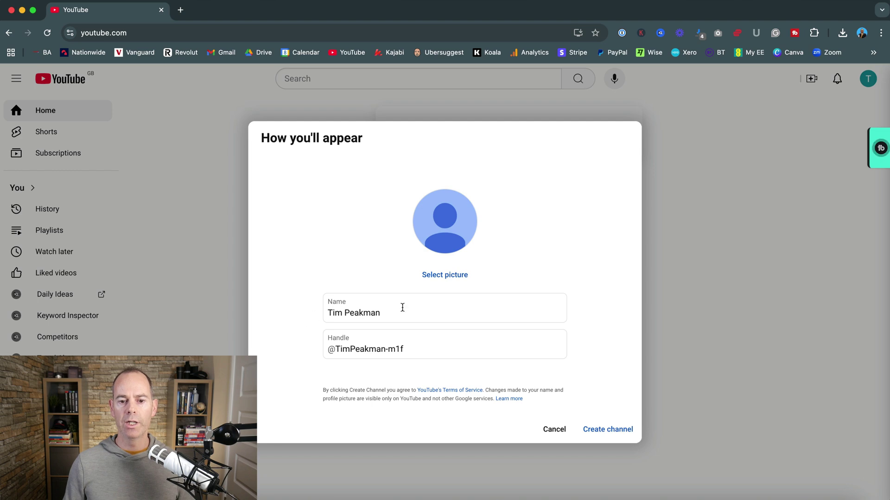
click(411, 308)
text(Te)
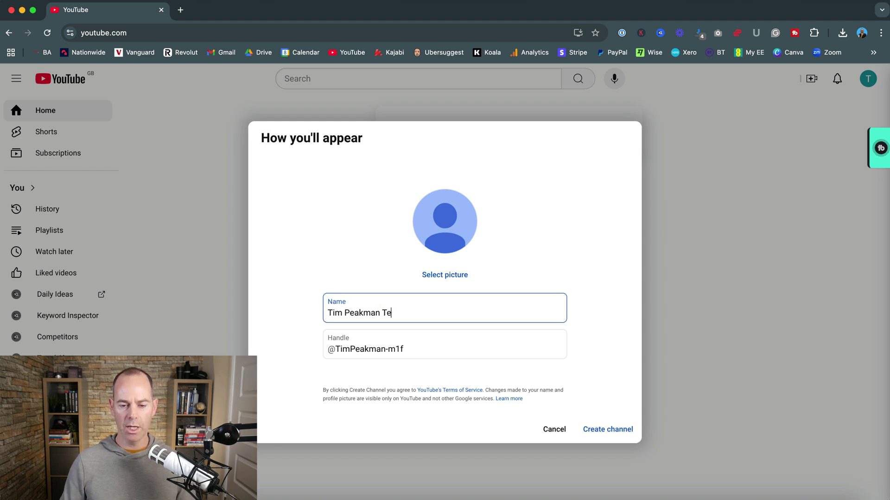
text(st)
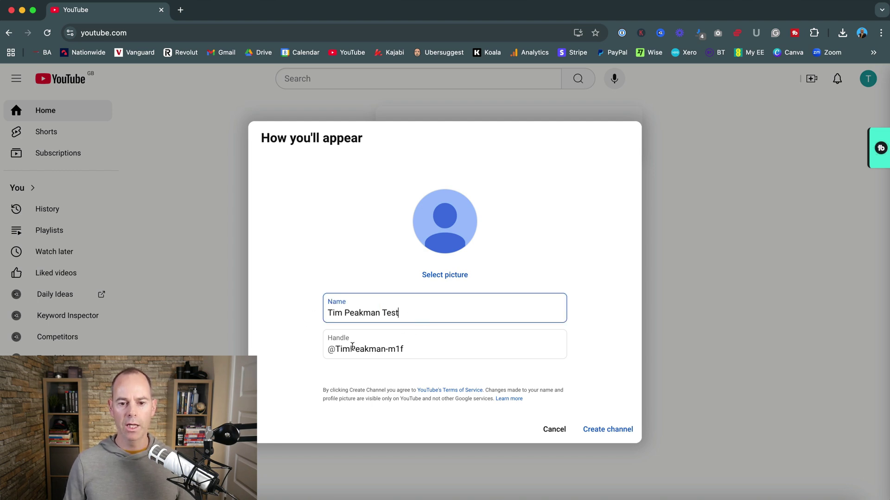
click(385, 349)
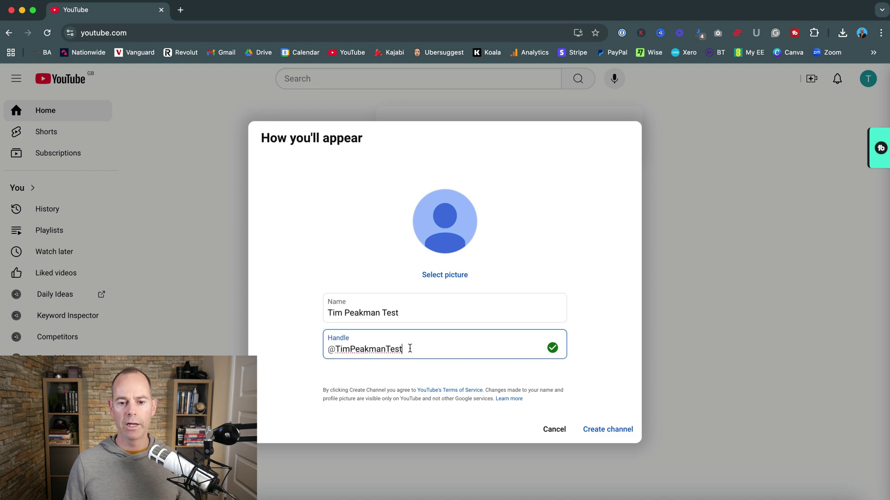
click(313, 351)
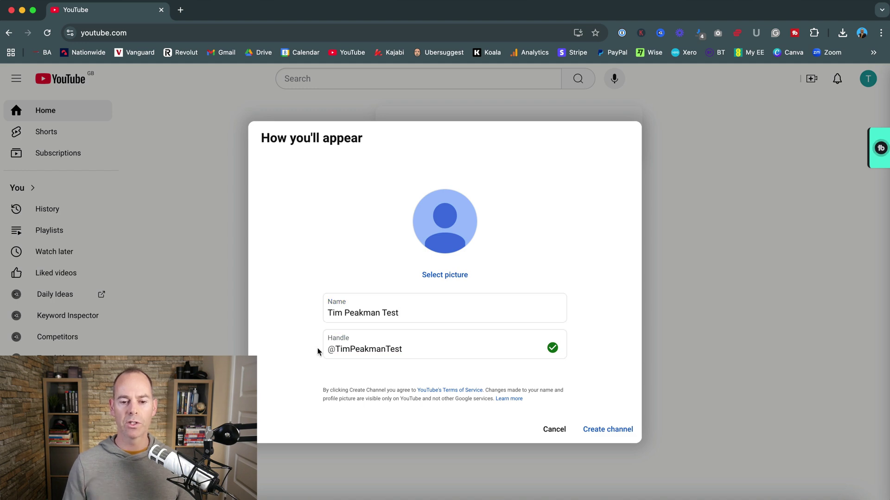
click(613, 430)
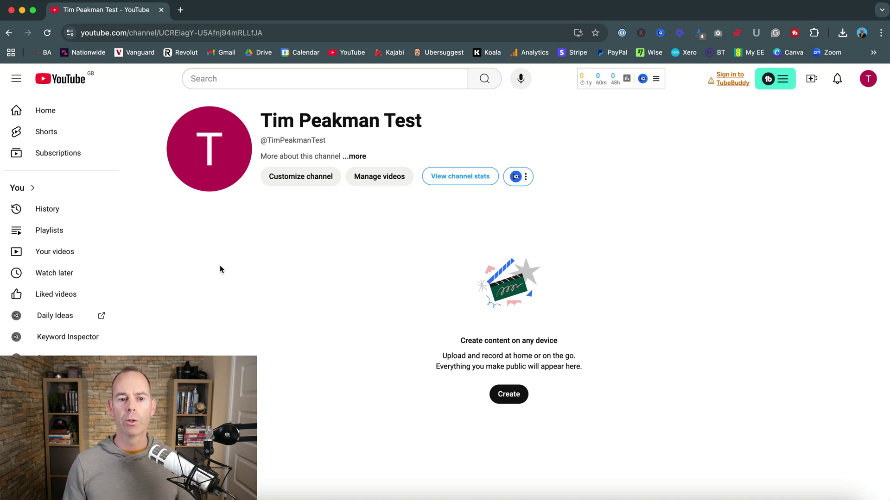
Step: Go from the channel page into Studio, dismiss the welcome message, and reach Customization's Profile settings
click(210, 149)
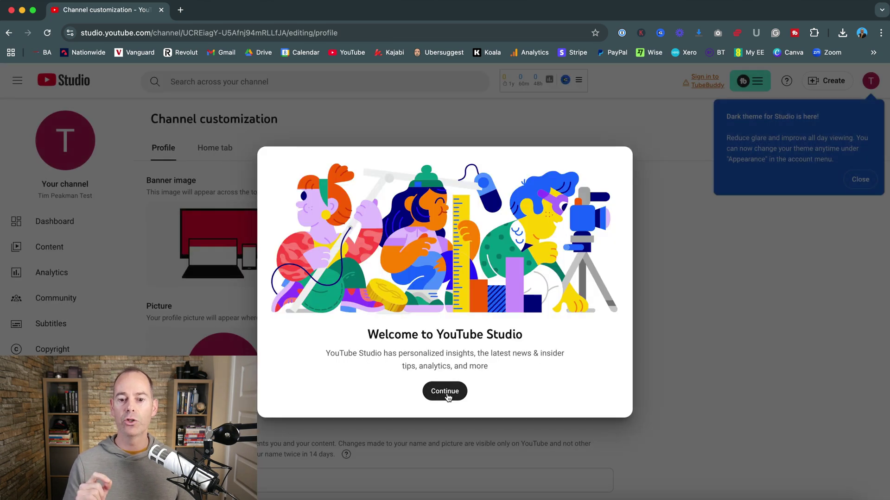
key(super+bracketleft)
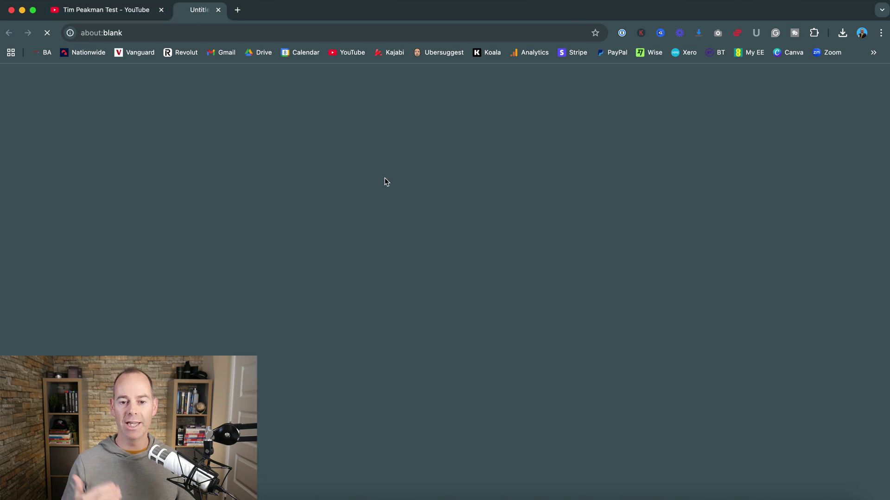
click(384, 181)
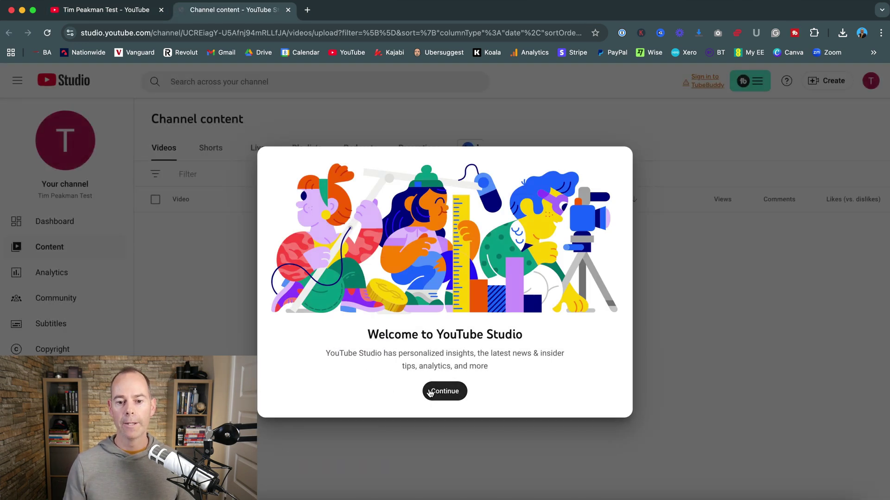
click(430, 393)
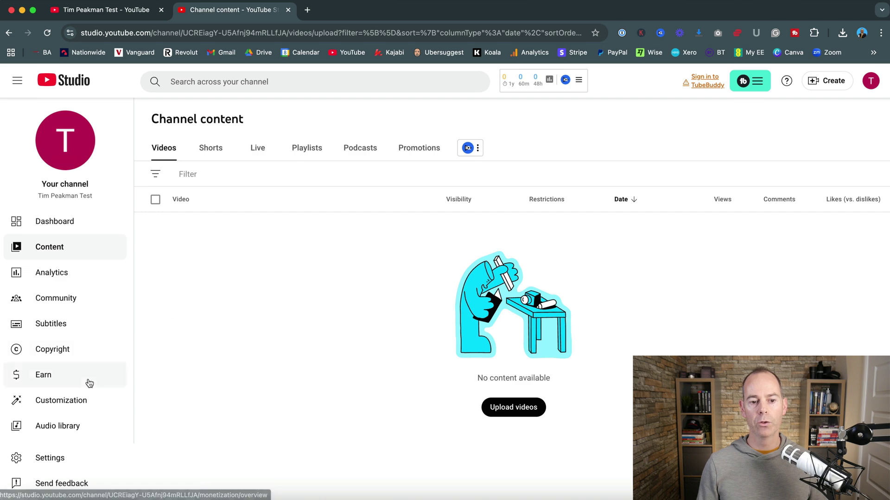
scroll(88, 382, down, 3)
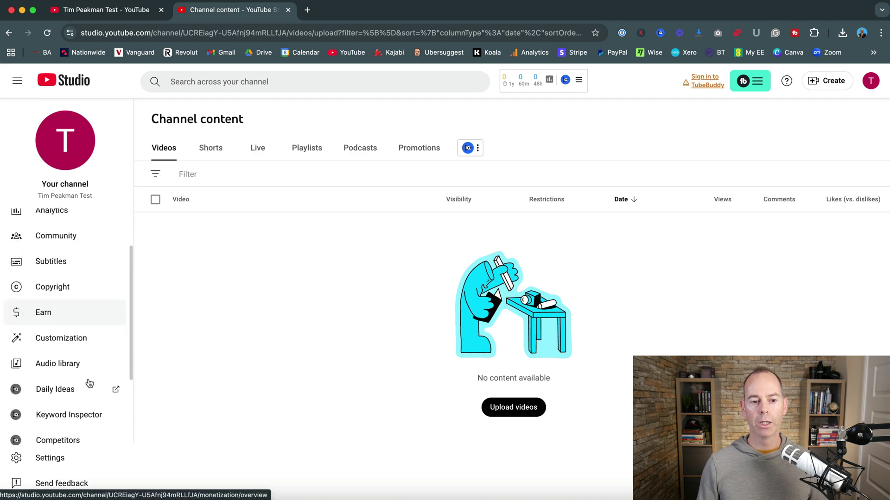
click(65, 343)
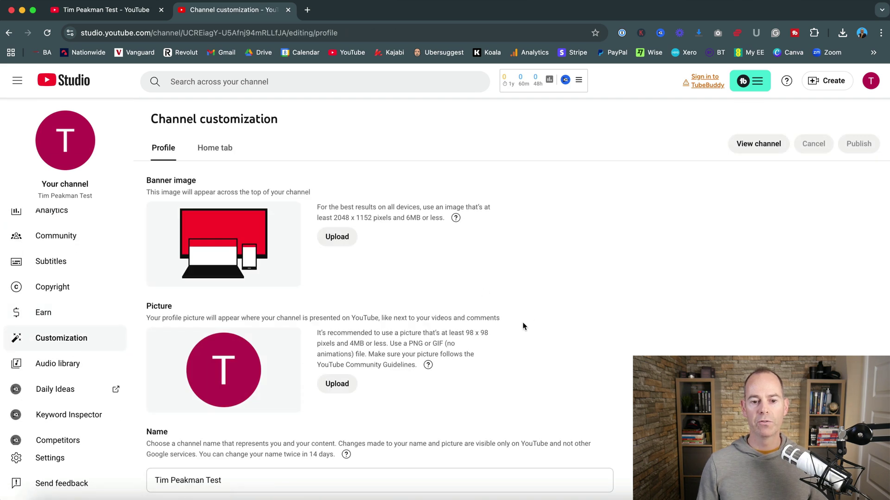
Step: Upload Social Avatar.png as the profile picture, adjusting its crop slightly
click(337, 385)
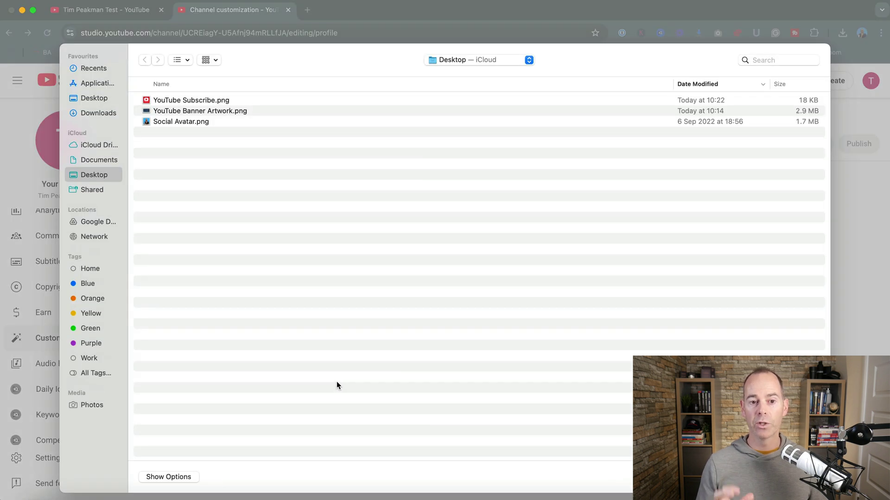
double_click(180, 121)
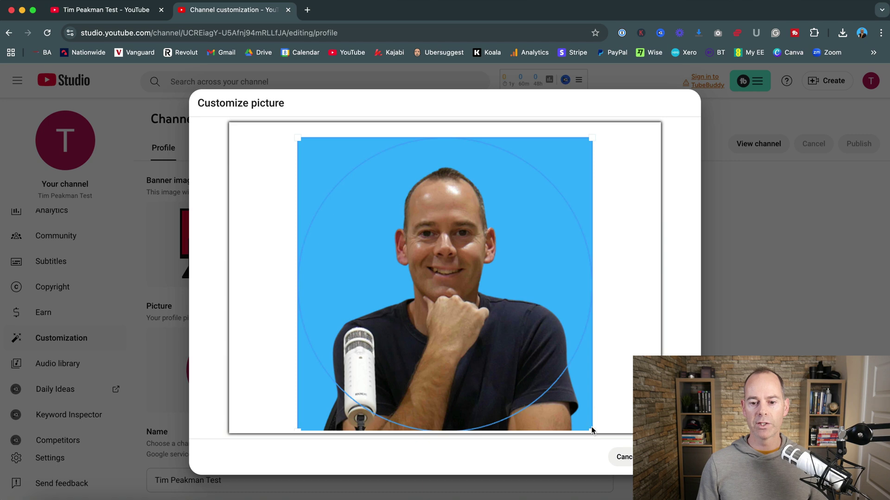
mouse_move(591, 429)
mouse_down()
mouse_move(491, 332)
mouse_move(590, 414)
mouse_up()
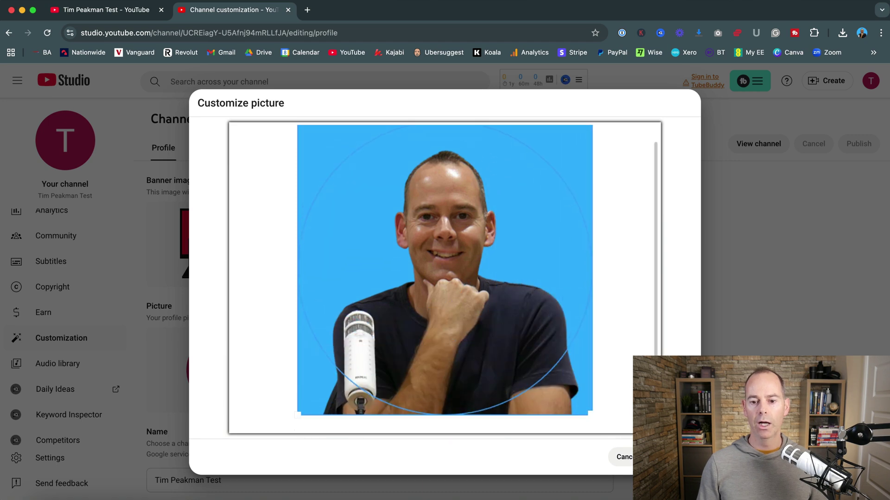
scroll(615, 354, up, 2)
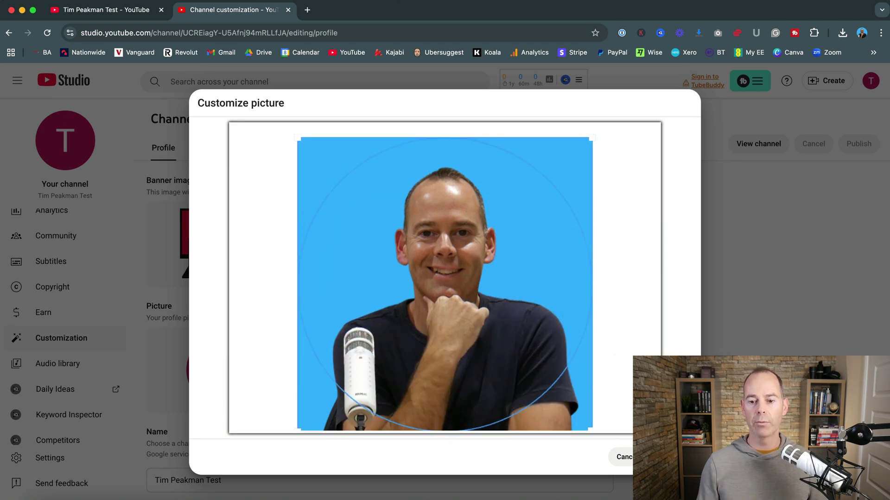
click(671, 457)
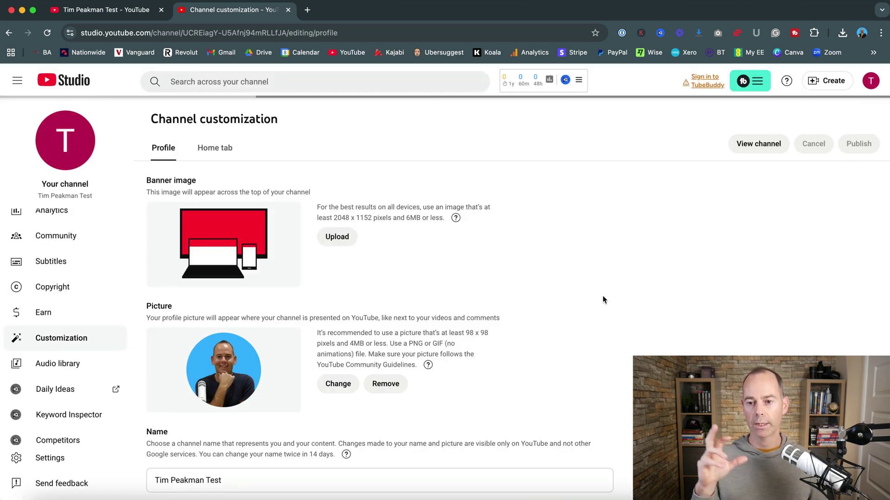
Step: Check the new photo on the refreshed public channel page, then return to Studio
click(756, 144)
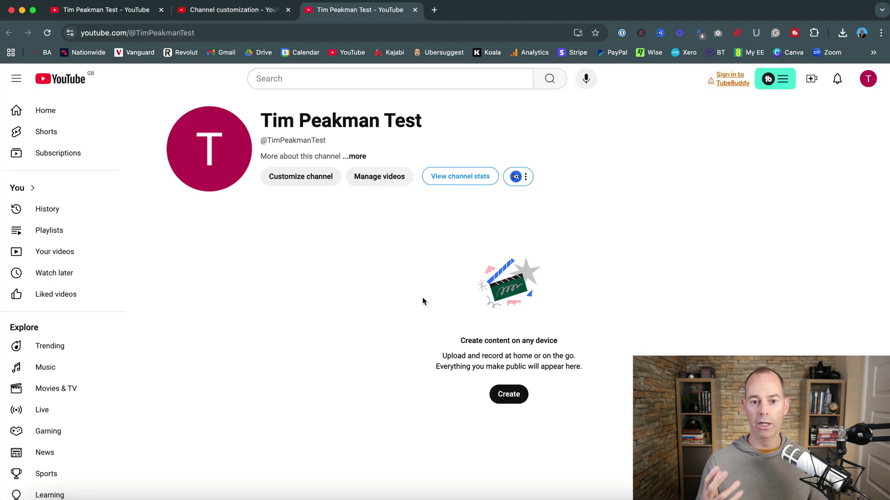
click(47, 33)
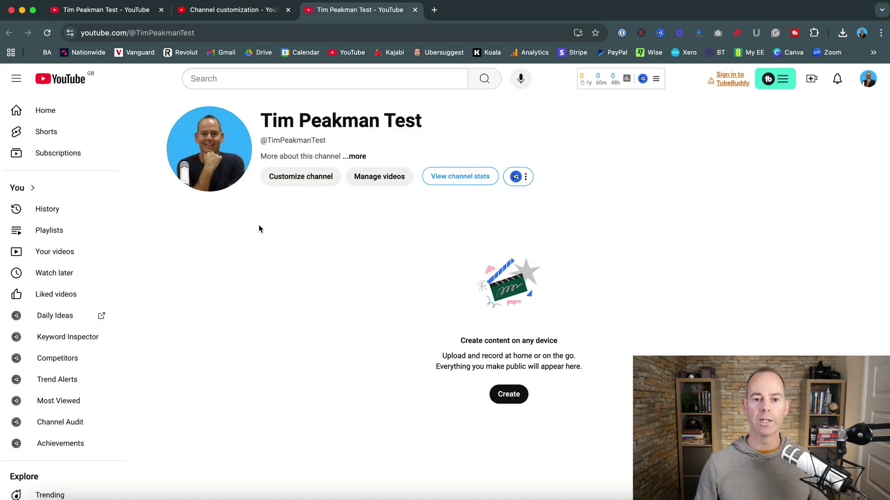
click(219, 14)
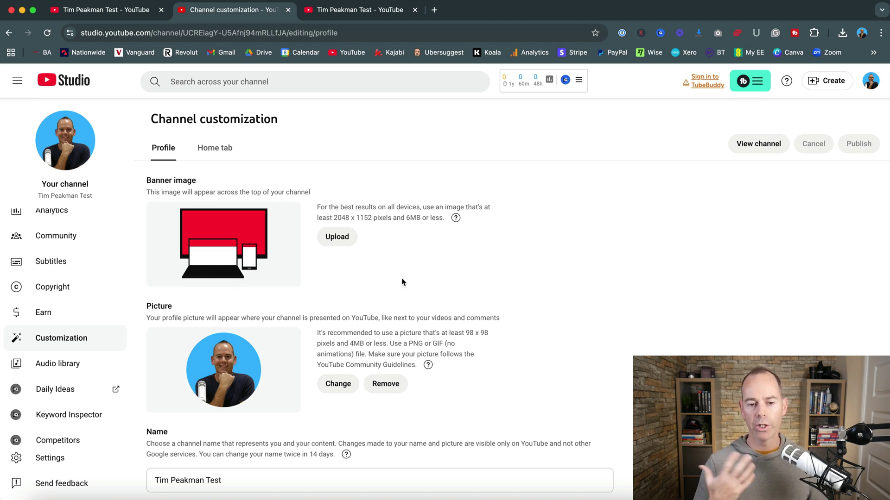
Step: Upload YouTube Banner Artwork.png as the banner and verify it on the public channel page
click(338, 237)
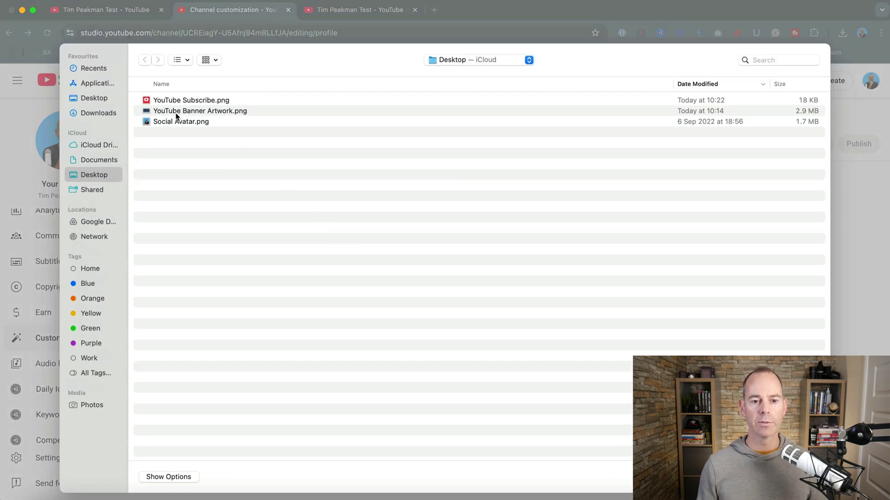
double_click(176, 113)
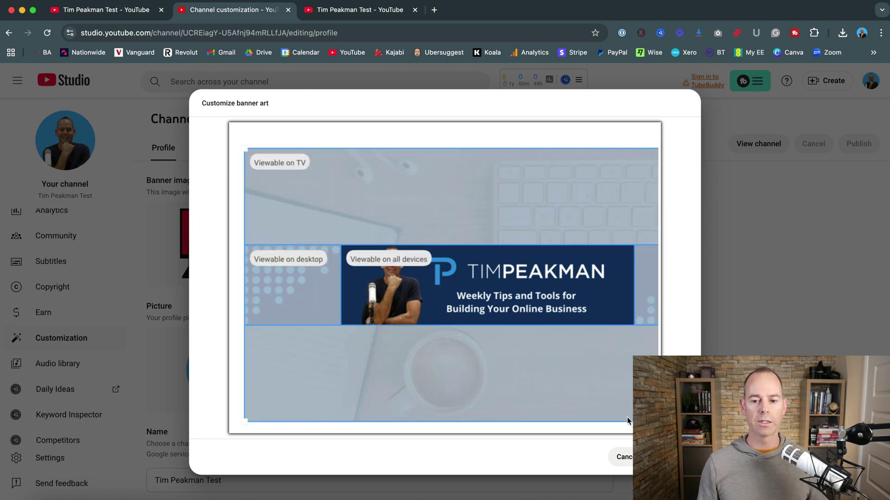
click(670, 457)
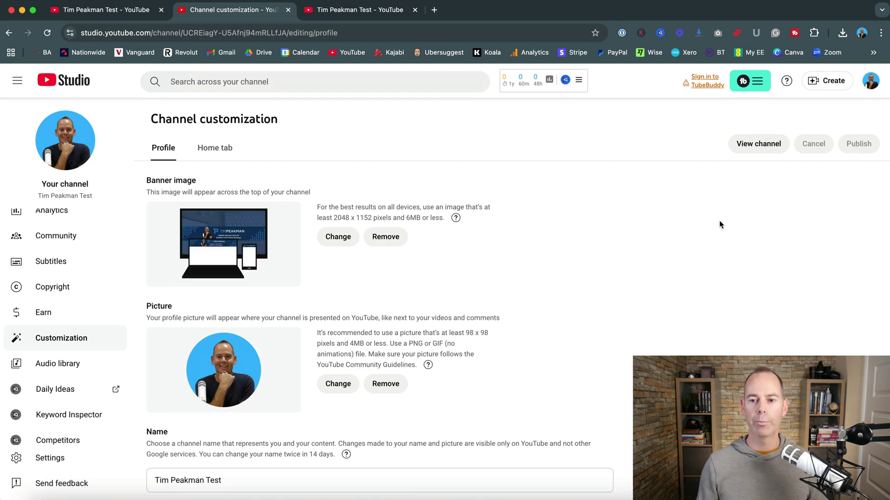
click(344, 11)
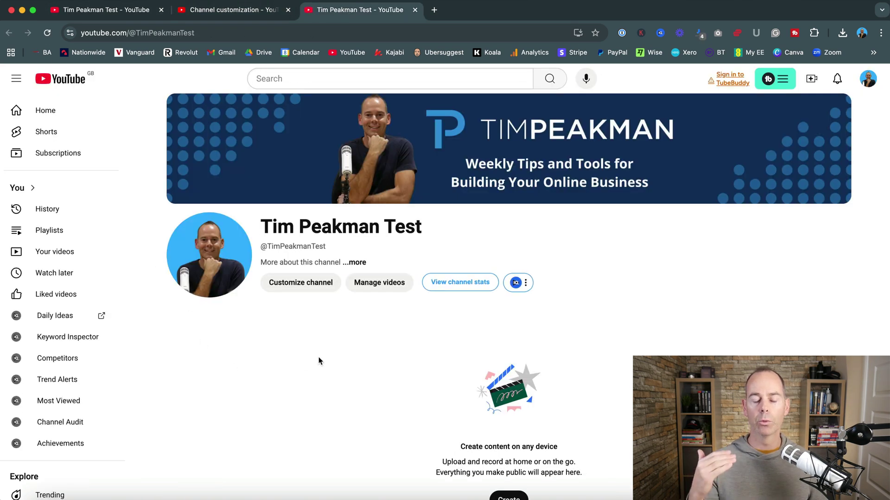
click(220, 13)
Step: Upload YouTube Subscribe.png as the video watermark
scroll(530, 303, down, 15)
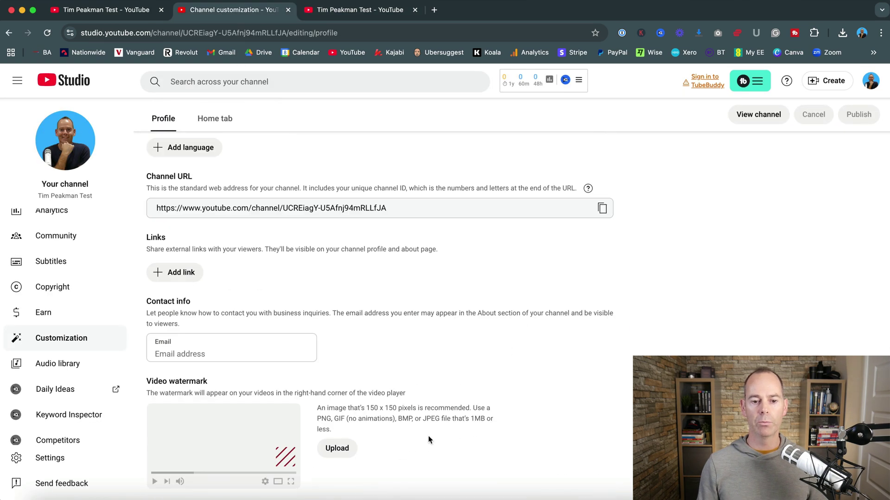
click(336, 449)
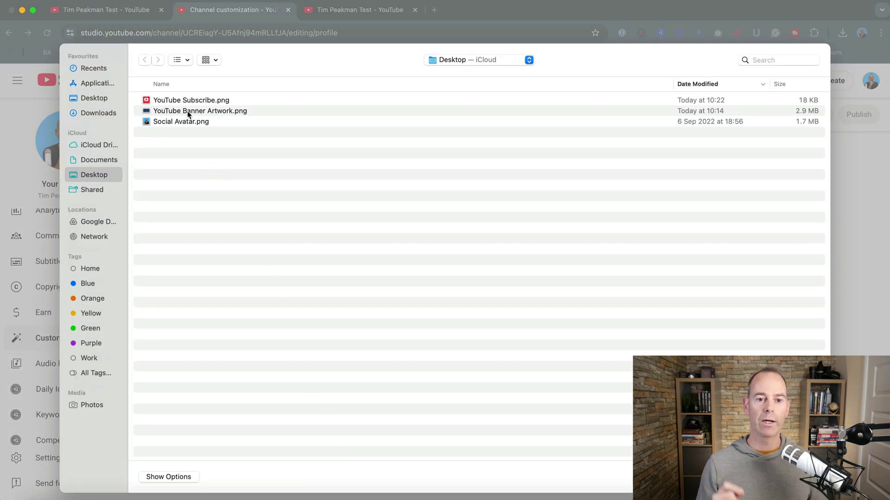
double_click(174, 100)
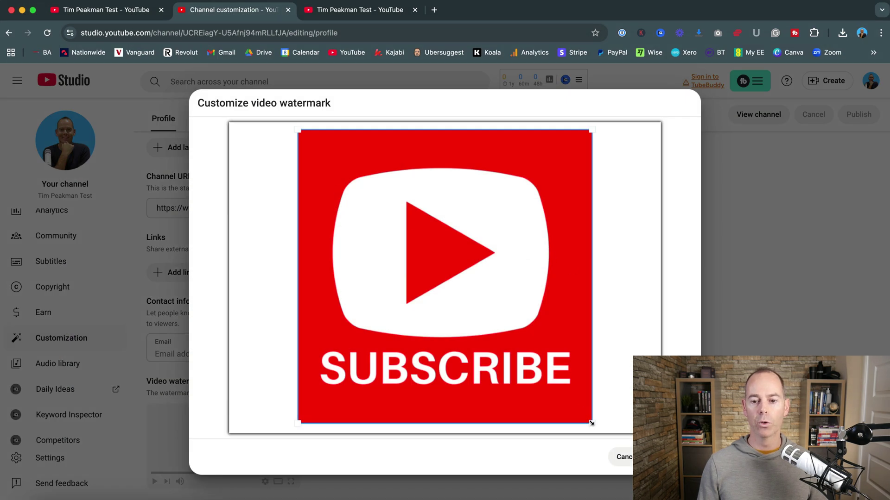
drag(592, 423, 608, 400)
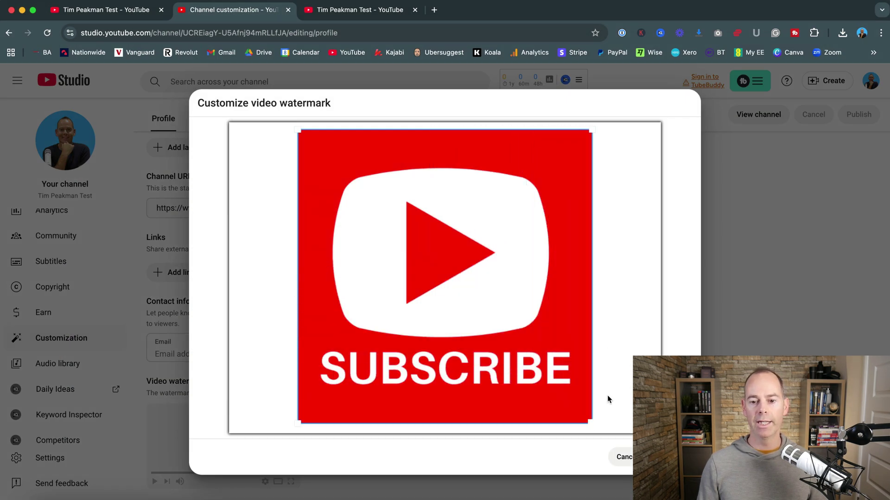
click(673, 457)
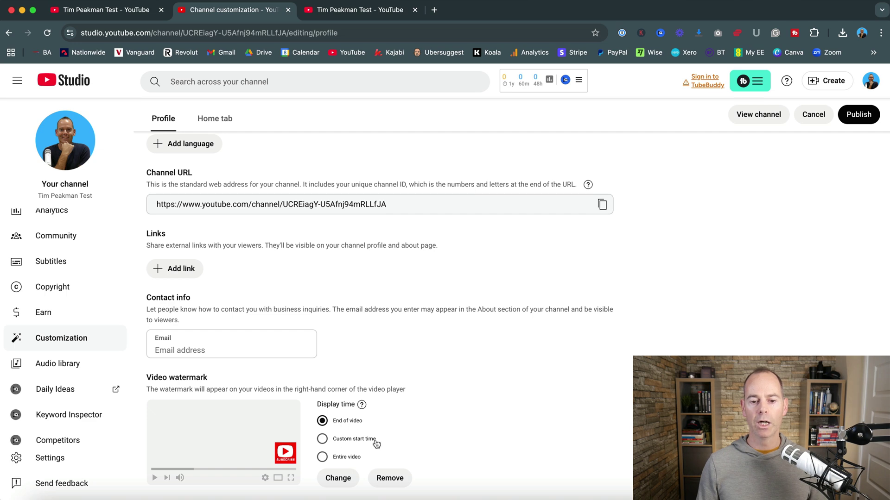
Step: Show the watermark from a custom start time of 00:30 and publish the changes
click(324, 460)
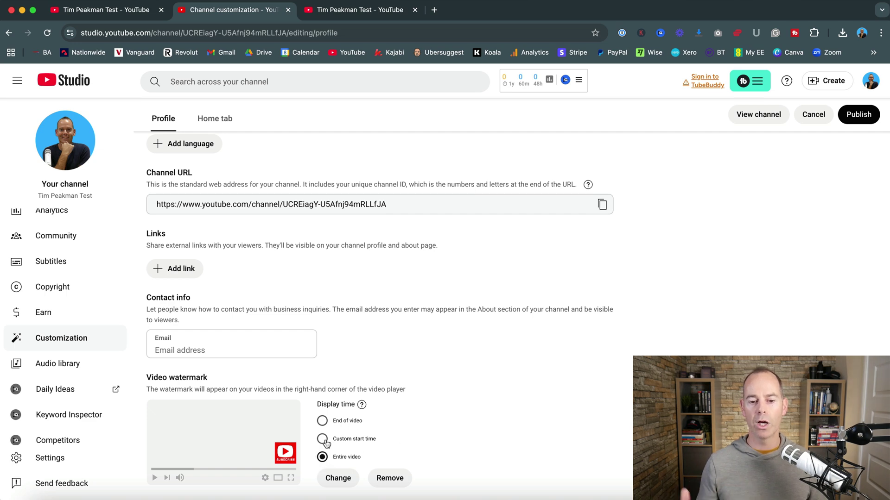
click(323, 441)
scroll(438, 442, down, 1)
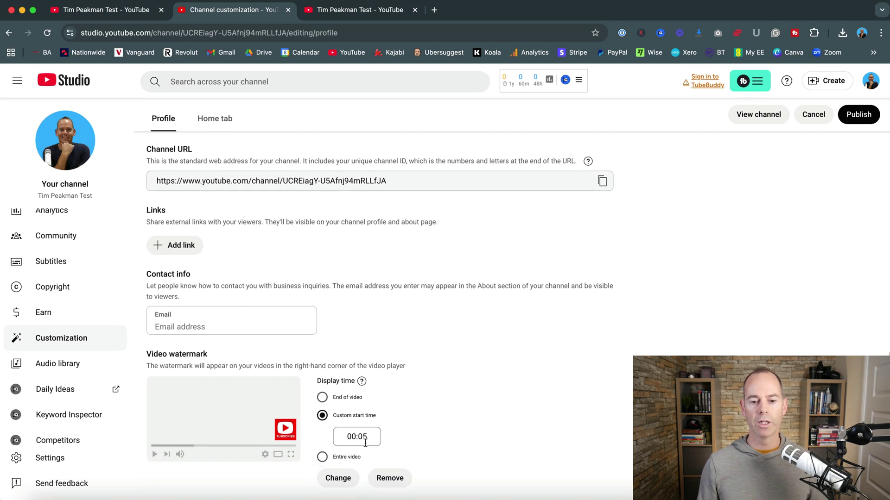
double_click(363, 439)
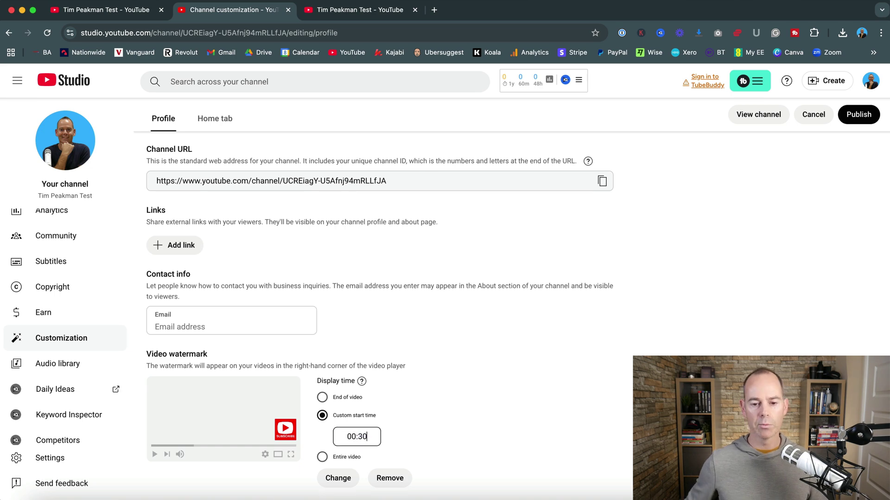
text(30)
click(404, 435)
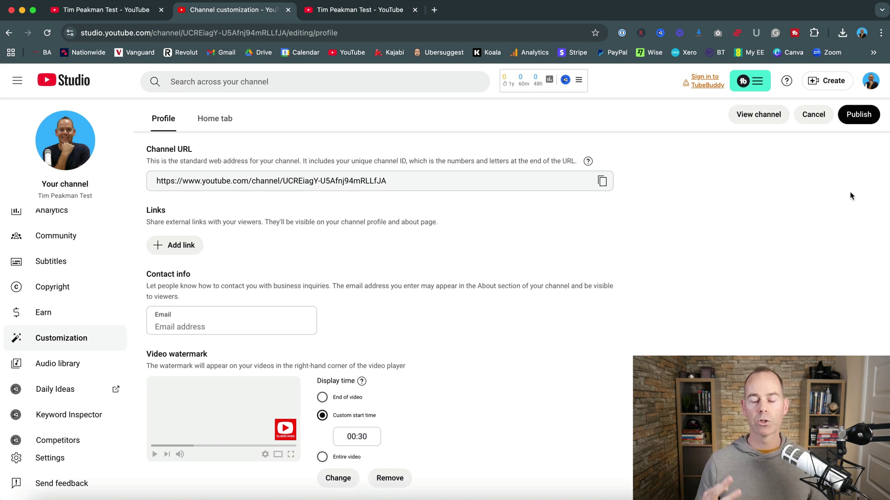
click(858, 114)
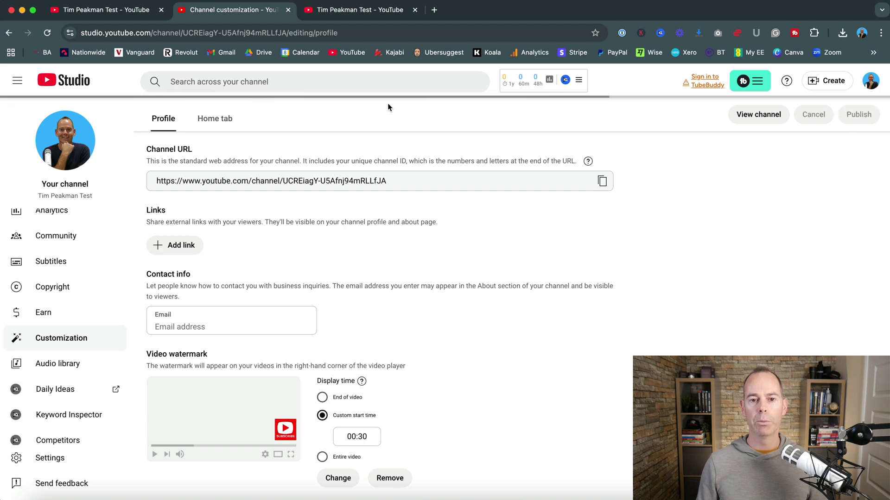
click(340, 10)
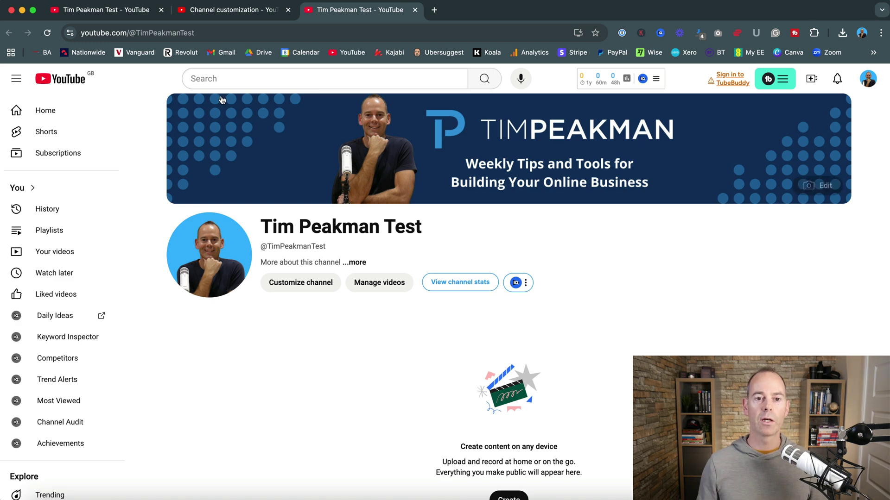
click(220, 11)
scroll(533, 371, up, 15)
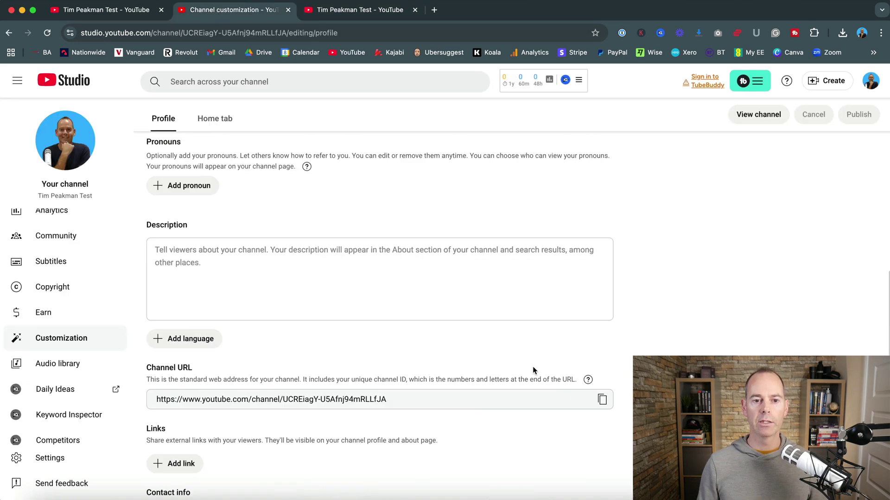
scroll(536, 367, down, 4)
scroll(536, 367, down, 3)
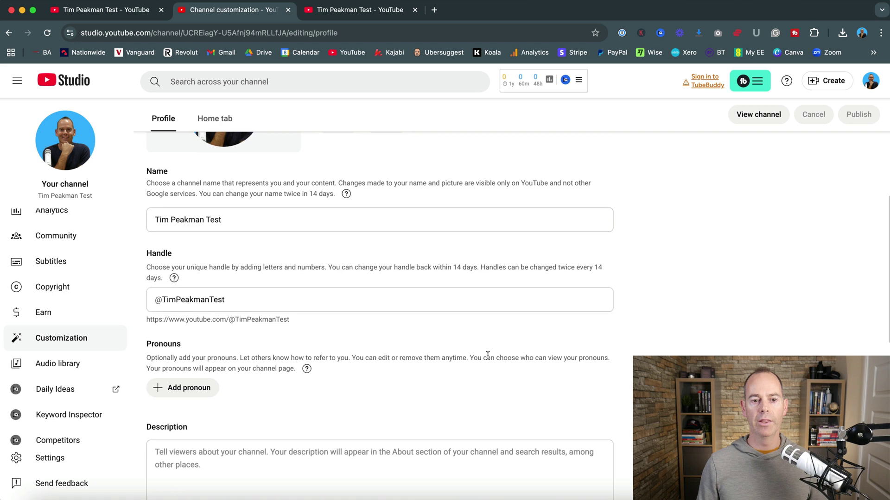
click(248, 218)
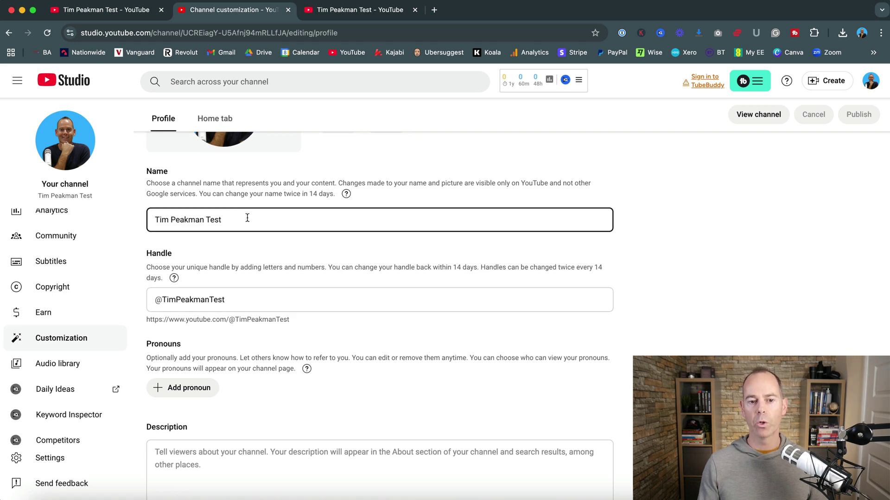
scroll(259, 238, down, 3)
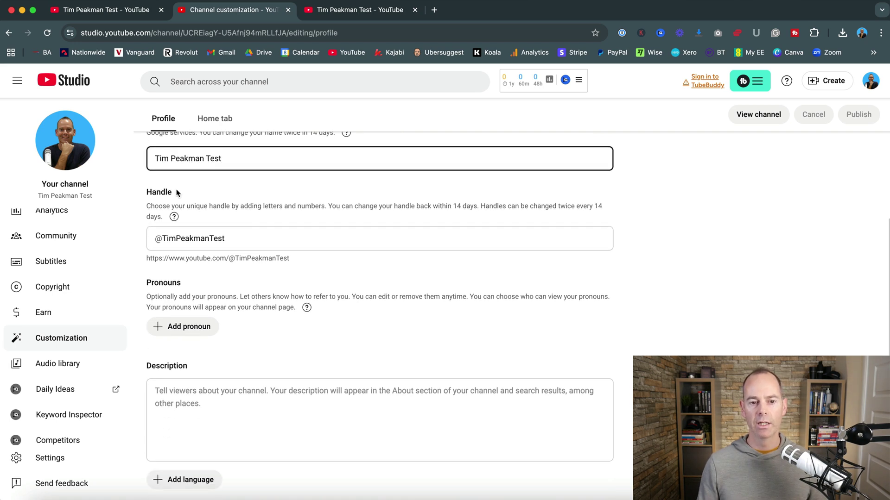
click(250, 238)
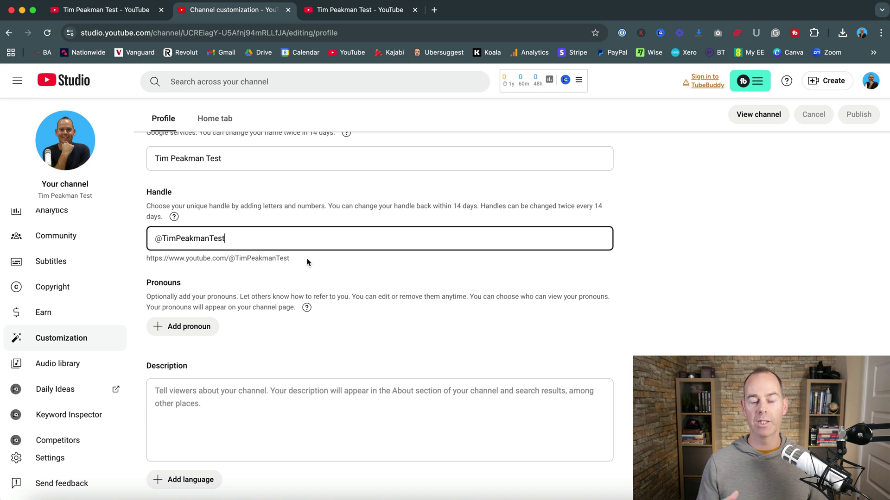
scroll(307, 263, down, 5)
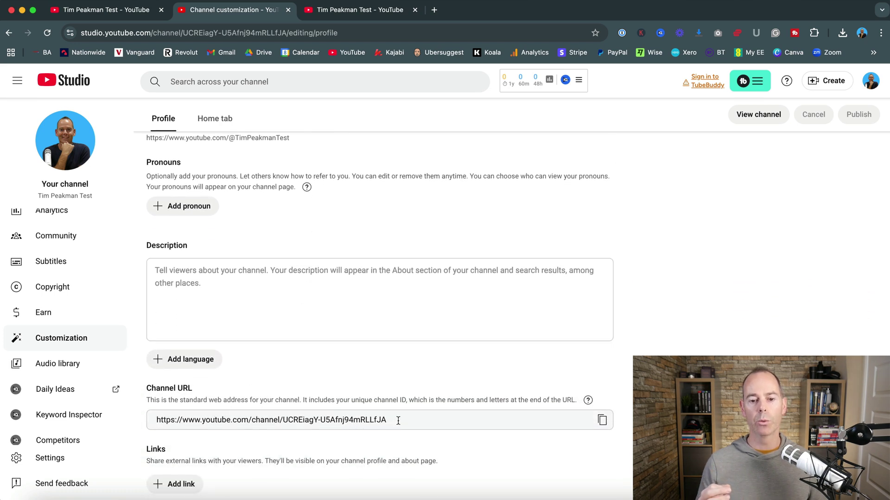
scroll(383, 419, up, 2)
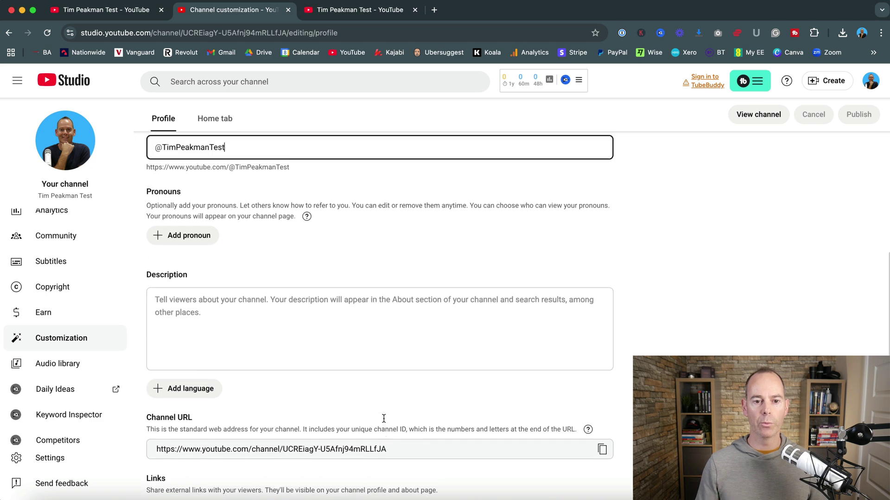
click(221, 336)
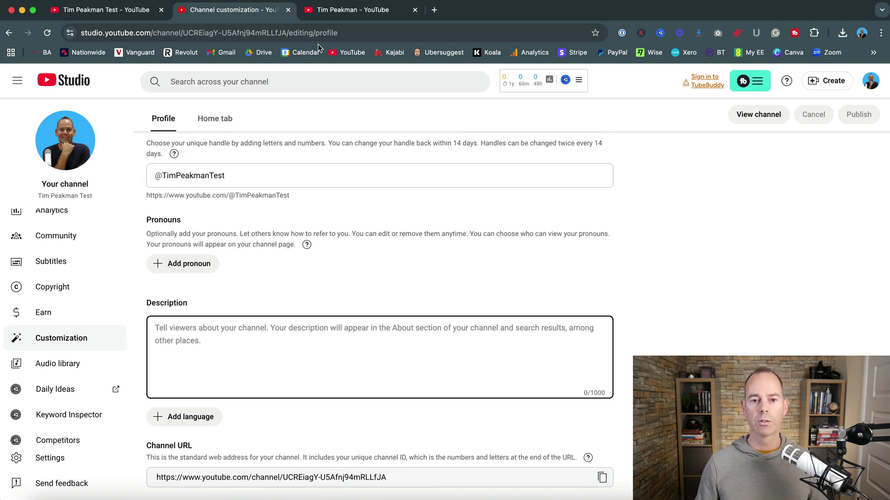
Step: Select and copy the main channel's full About description, then go back to the Studio profile editor
click(336, 11)
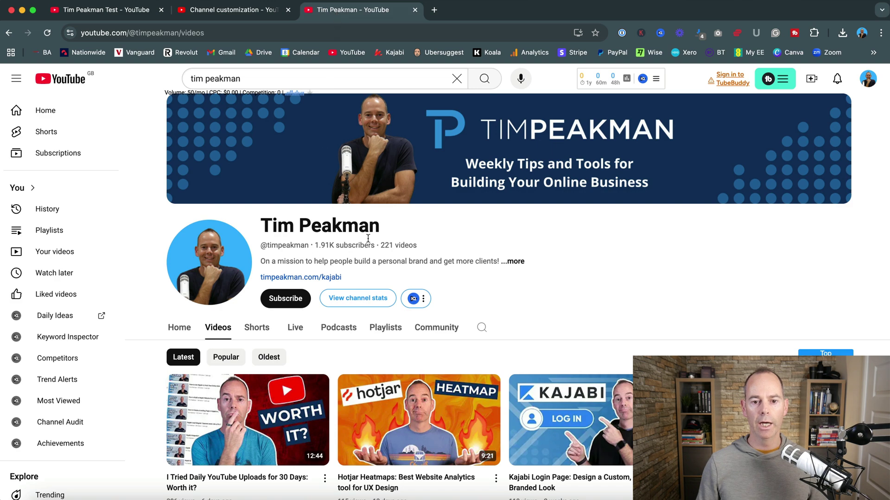
click(516, 261)
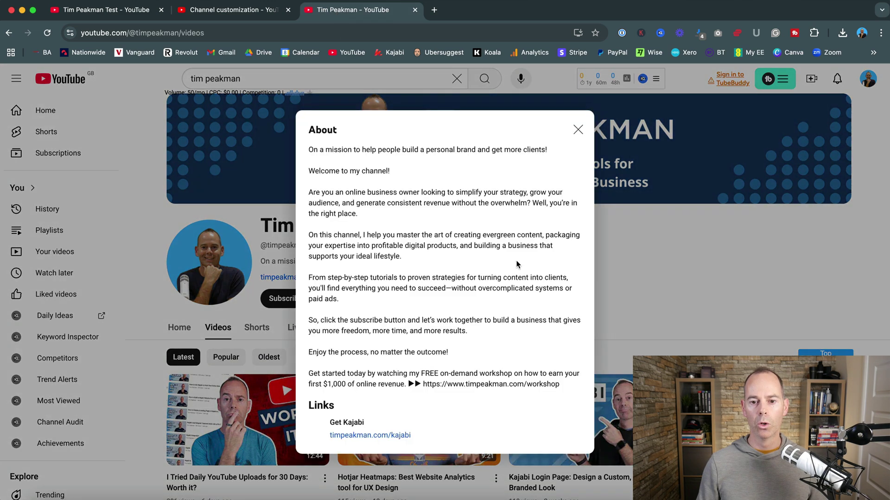
drag(309, 151, 581, 392)
key(super+c)
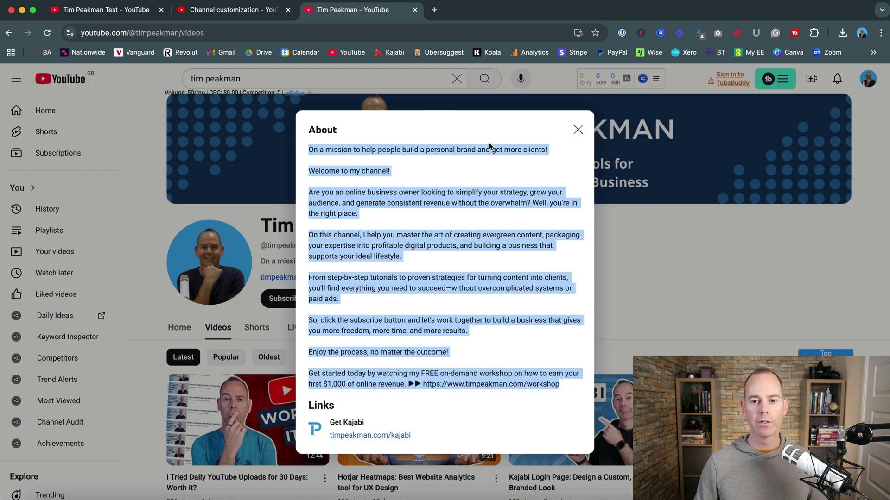
click(578, 129)
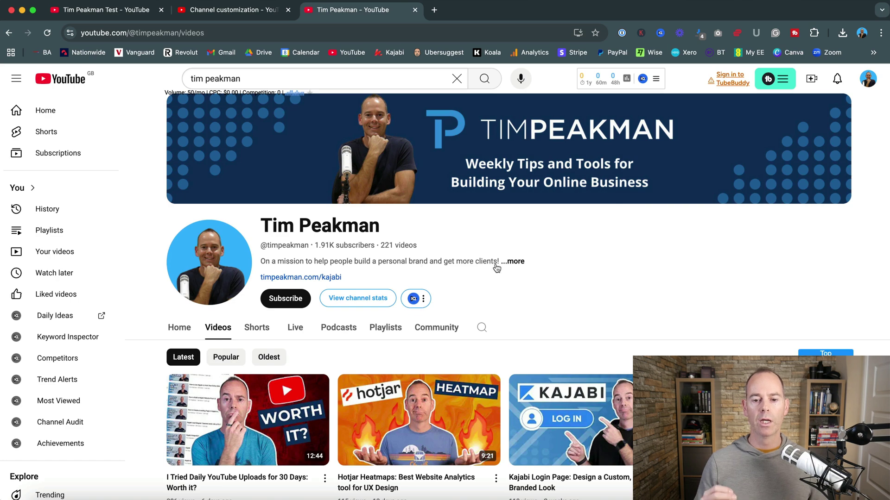
click(515, 262)
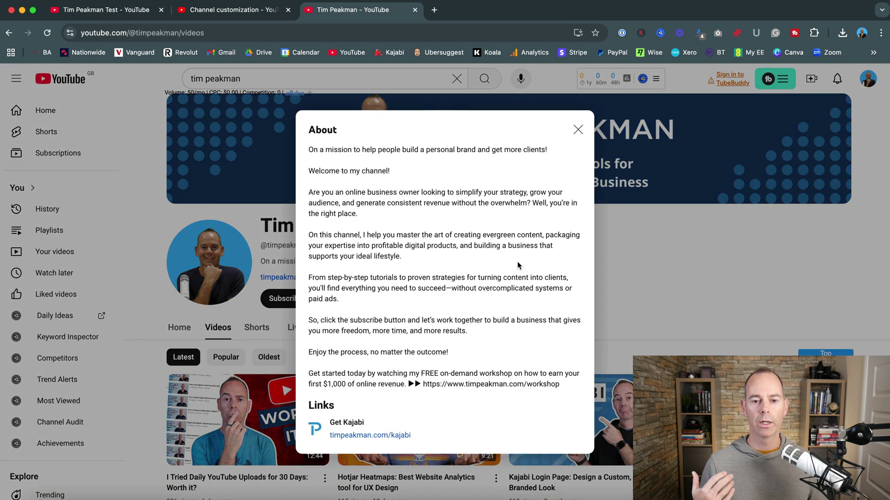
scroll(517, 261, down, 1)
scroll(517, 261, down, 1)
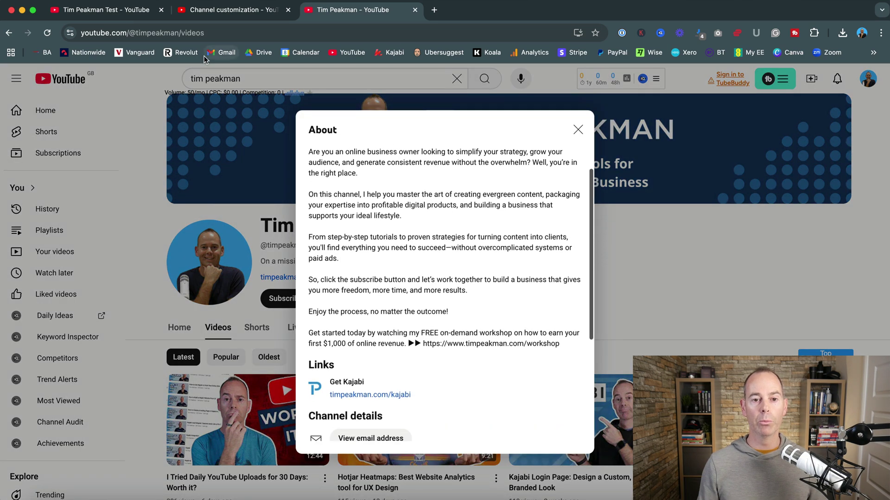
click(213, 10)
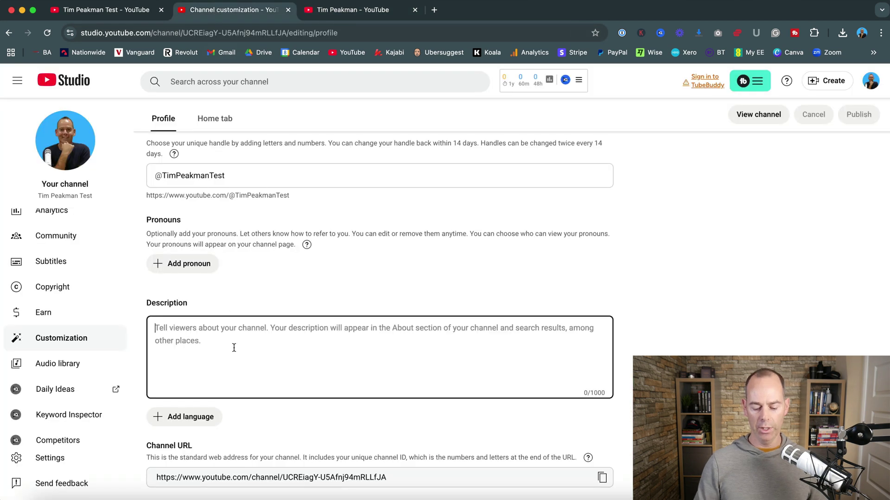
Step: Paste the copied About text (966/1000 characters) into Description and publish it
key(super+v)
scroll(331, 377, down, 1)
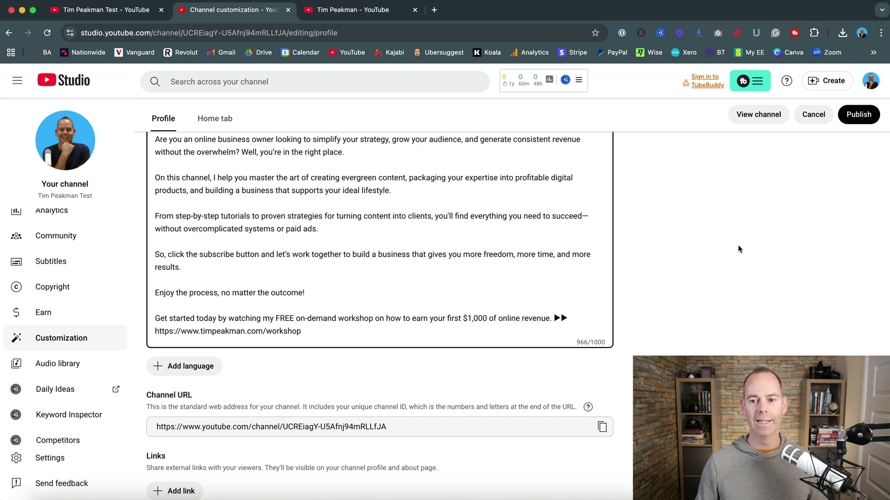
click(860, 116)
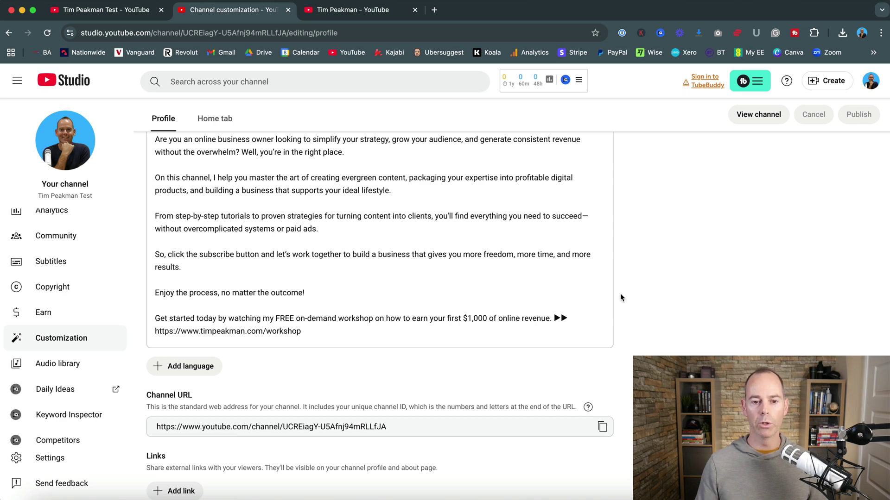
scroll(620, 298, down, 4)
scroll(620, 293, down, 2)
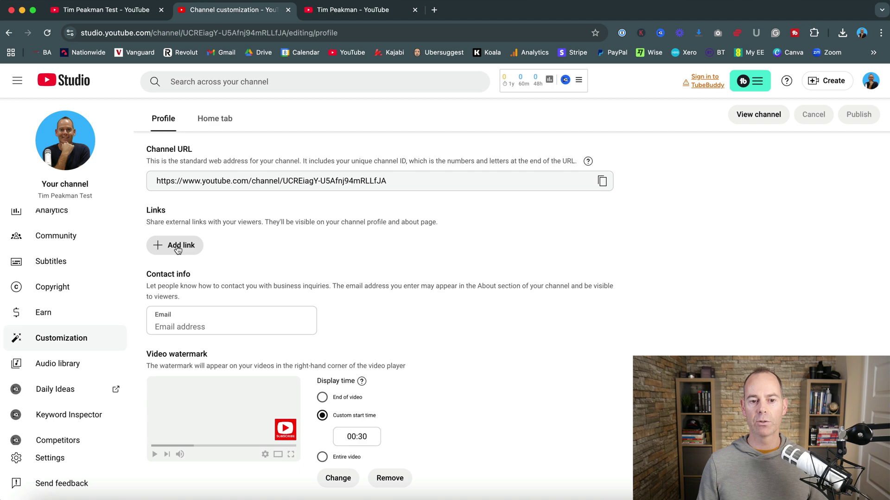
click(177, 248)
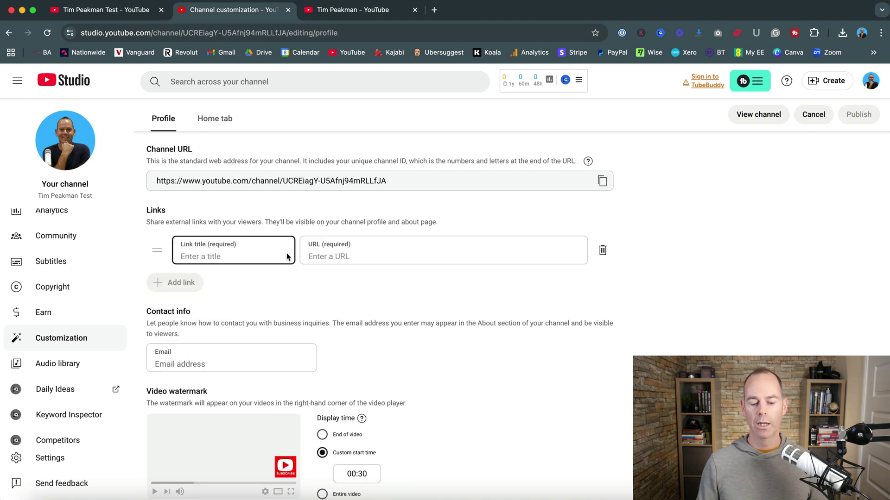
text(Free)
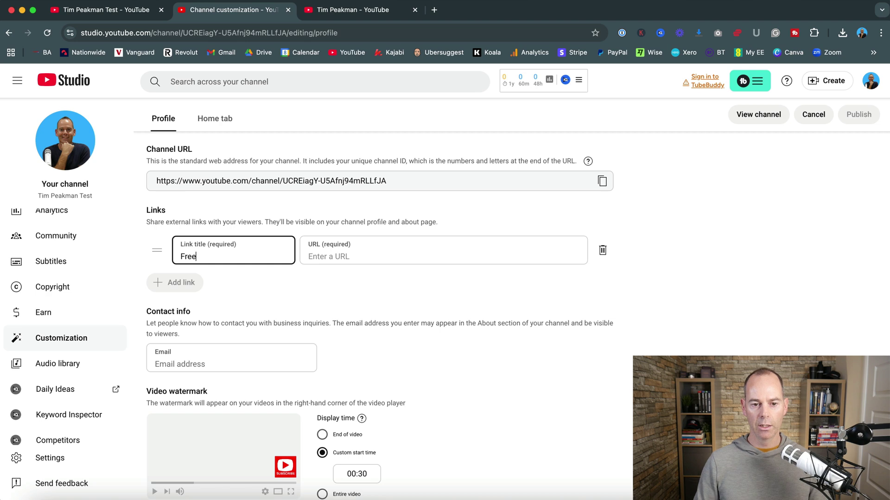
text( Workshop)
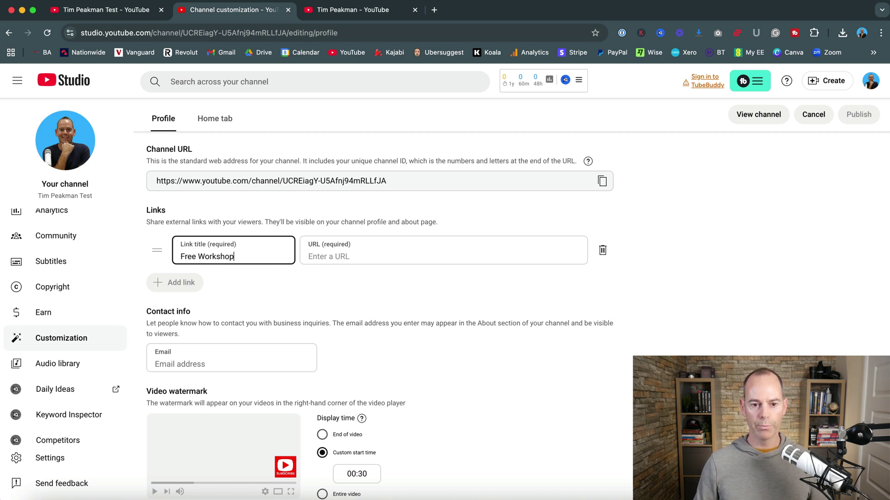
scroll(311, 317, up, 5)
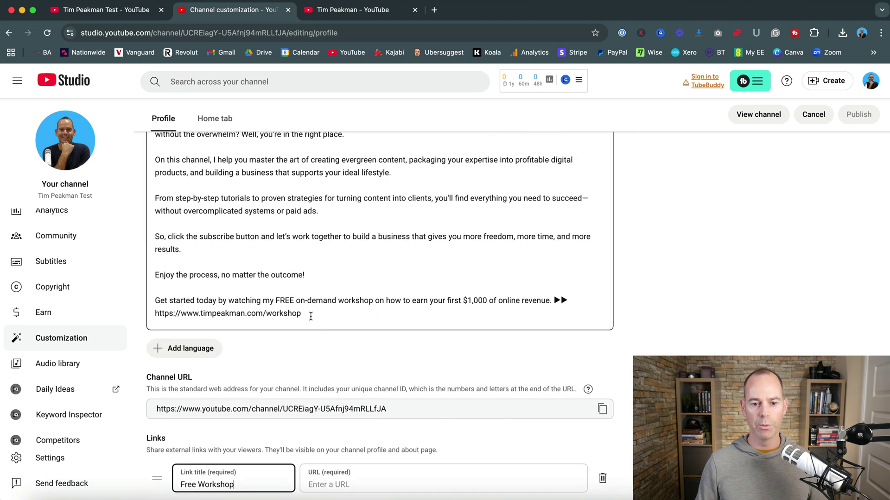
drag(311, 317, 156, 310)
key(super+c)
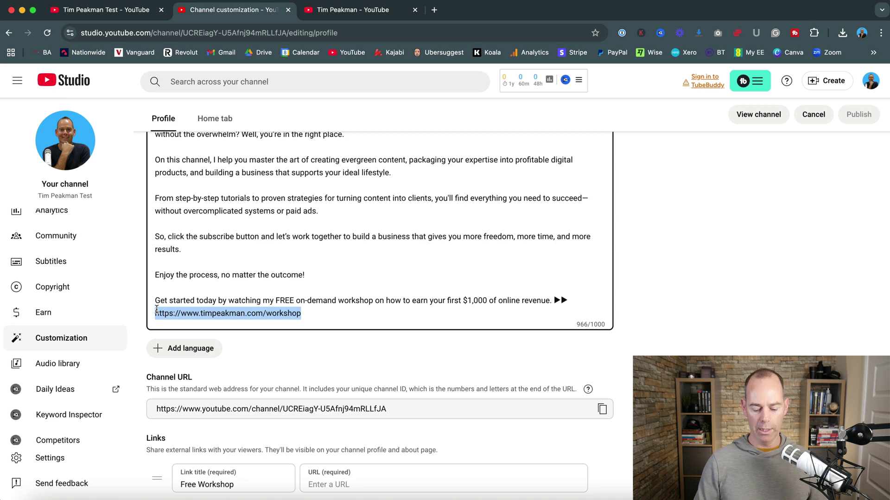
scroll(234, 296, down, 5)
click(337, 253)
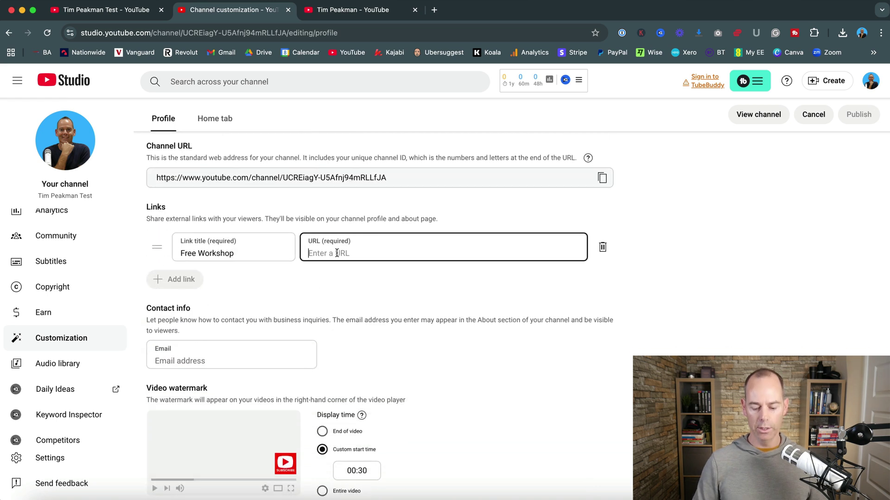
key(super+v)
click(669, 289)
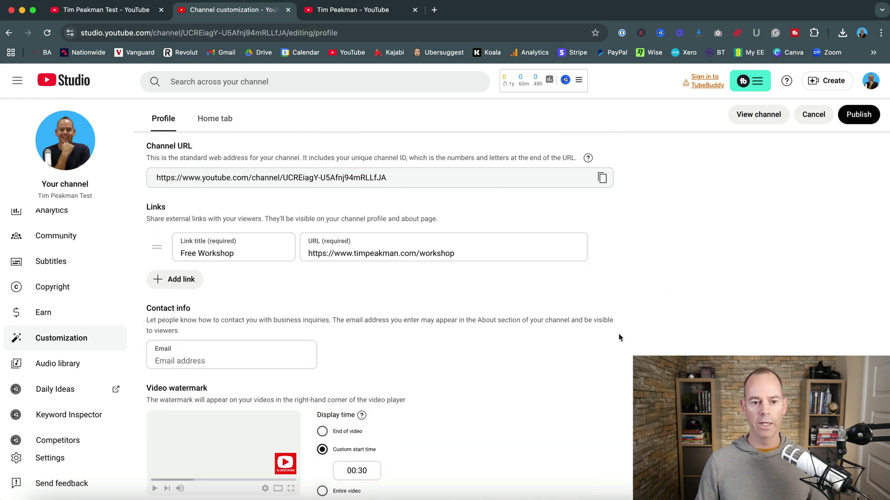
scroll(619, 337, down, 1)
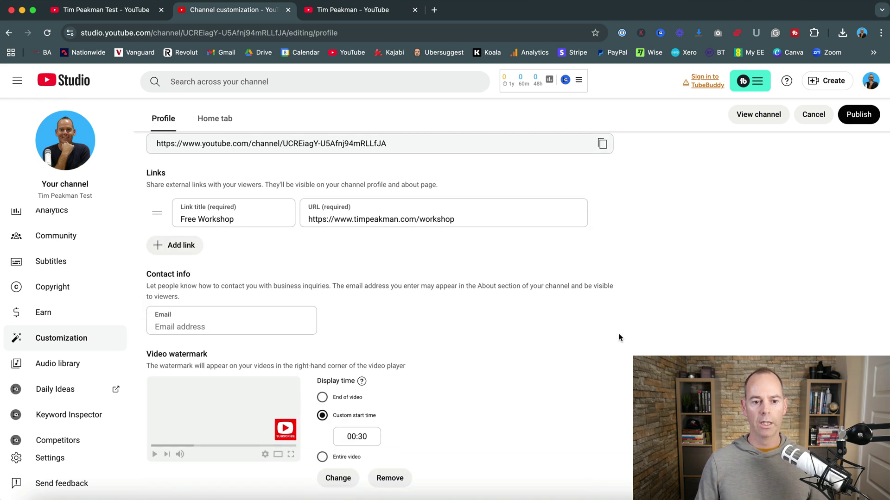
Step: Enter the business address in the Contact info Email field and publish the profile
click(182, 322)
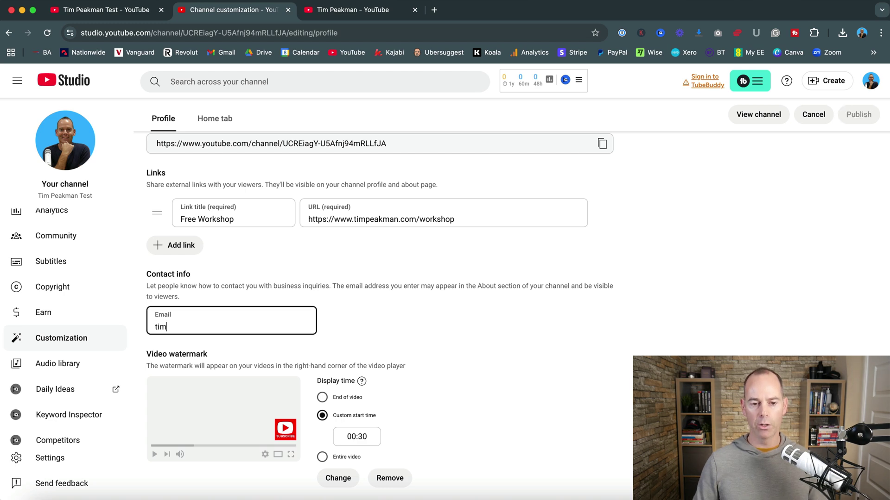
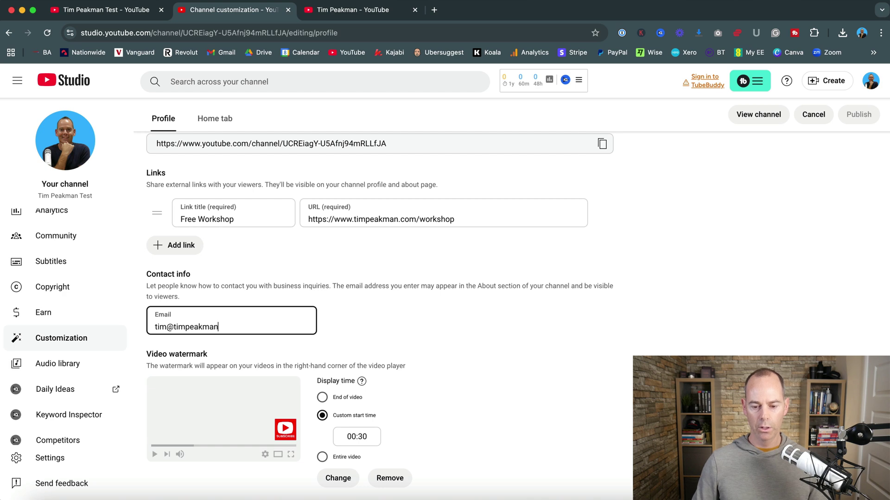
click(377, 330)
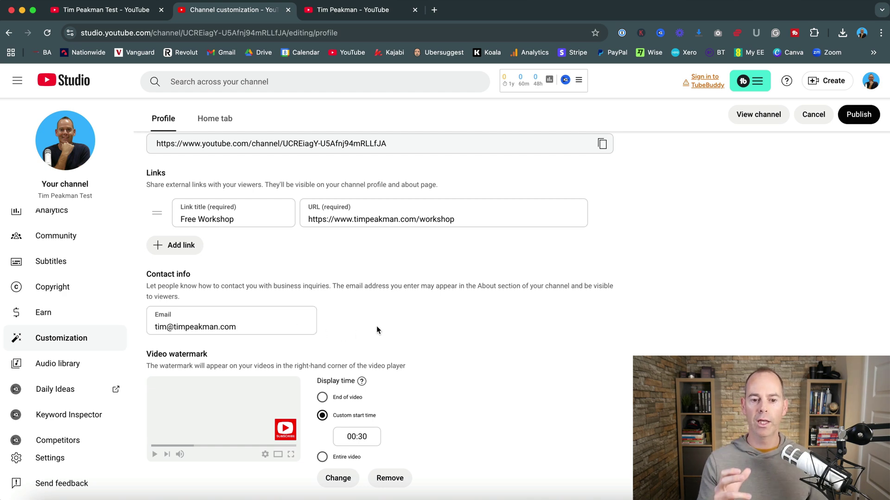
click(853, 126)
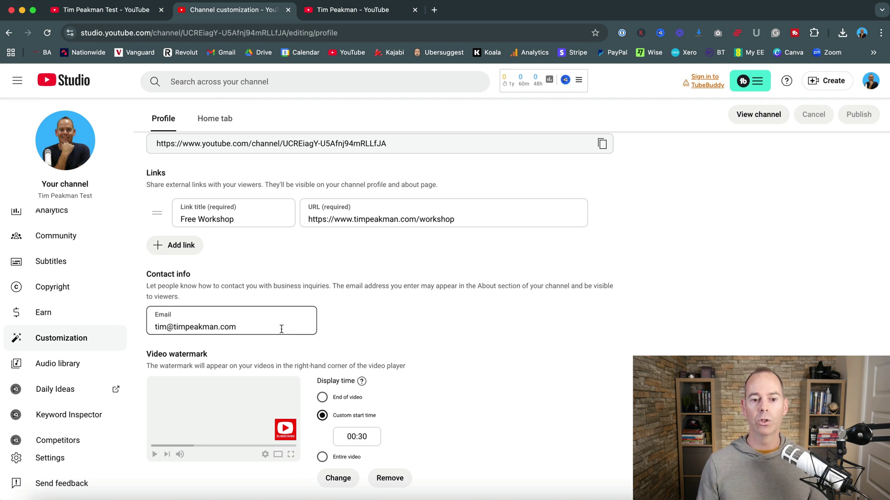
scroll(437, 329, up, 10)
Step: On the public channel page, expand the full About details down to Channel details, then close them
click(757, 144)
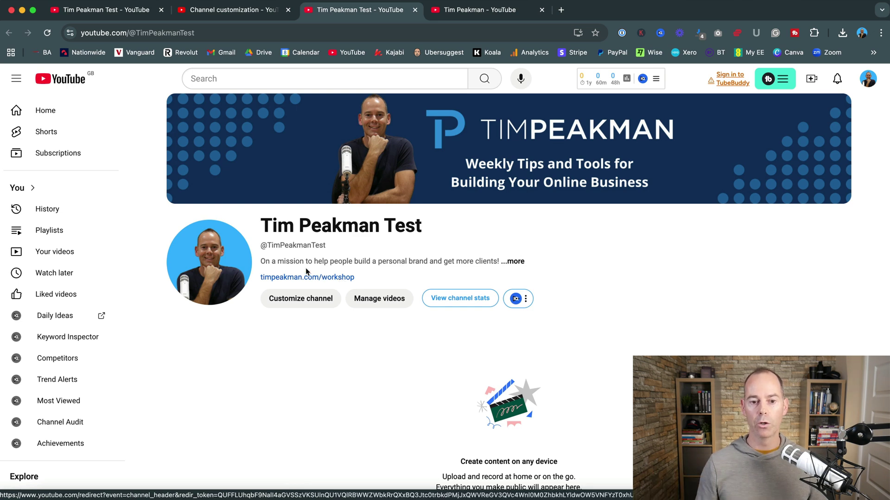
click(513, 261)
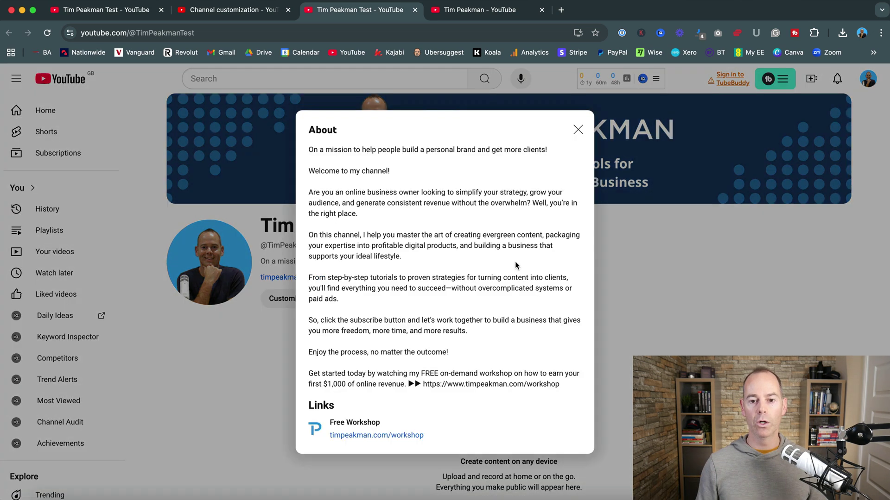
scroll(404, 242, down, 5)
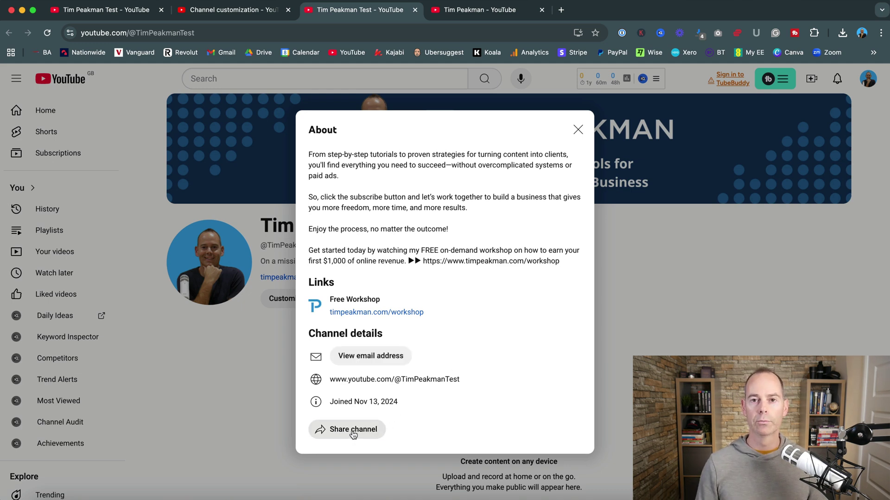
click(240, 380)
Step: Back in Studio, open Settings (General, currency USD) and move to Channel basic info
click(231, 13)
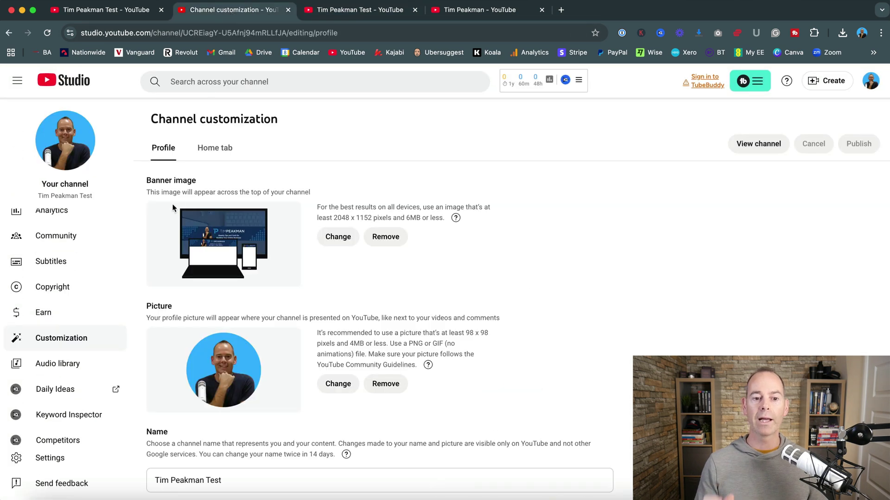
scroll(136, 334, down, 3)
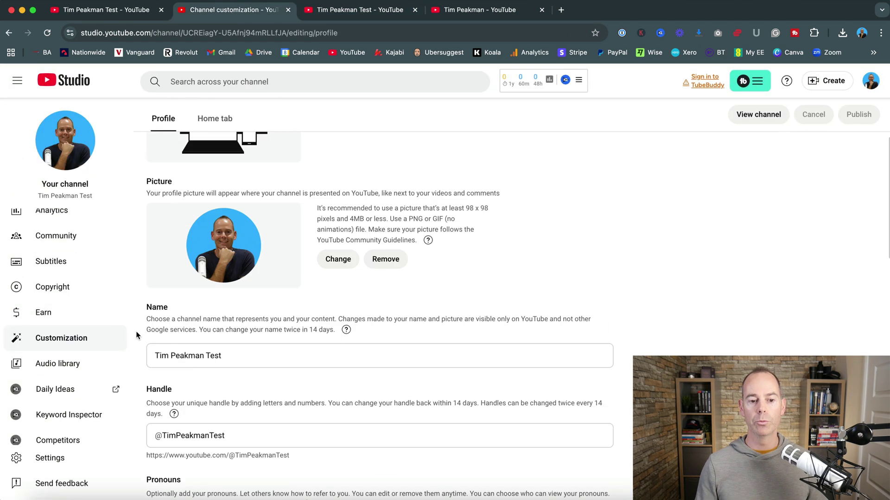
click(49, 458)
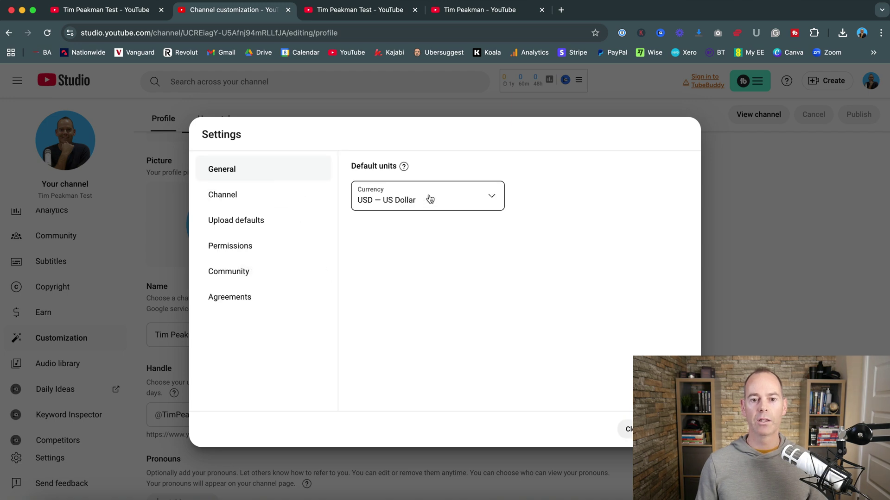
mouse_move(404, 168)
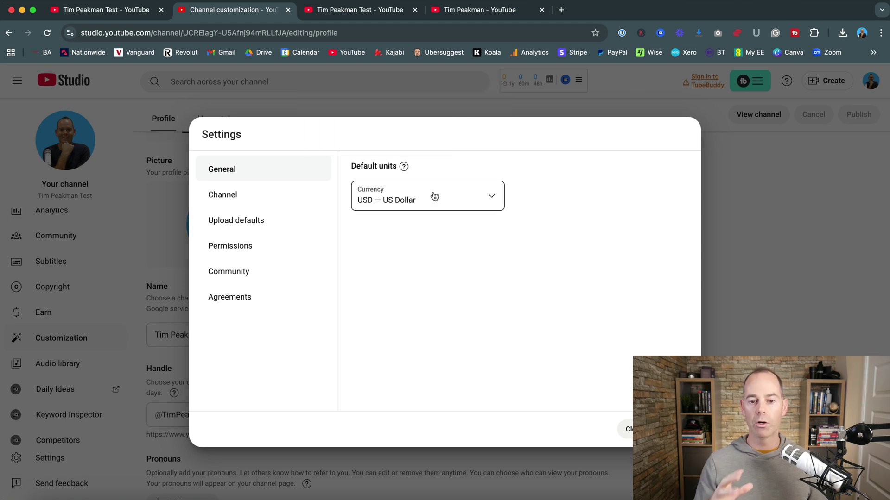
click(226, 193)
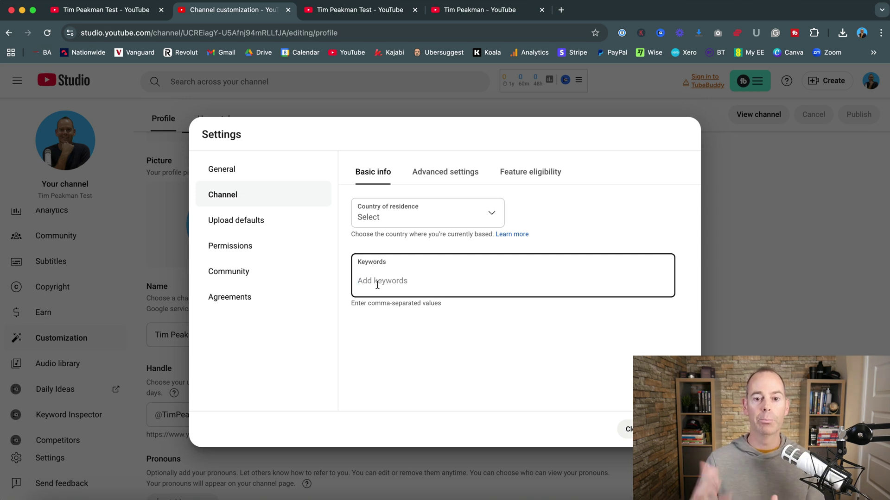
Step: Add 'how to make money online' as a channel keyword in Basic info
text(how )
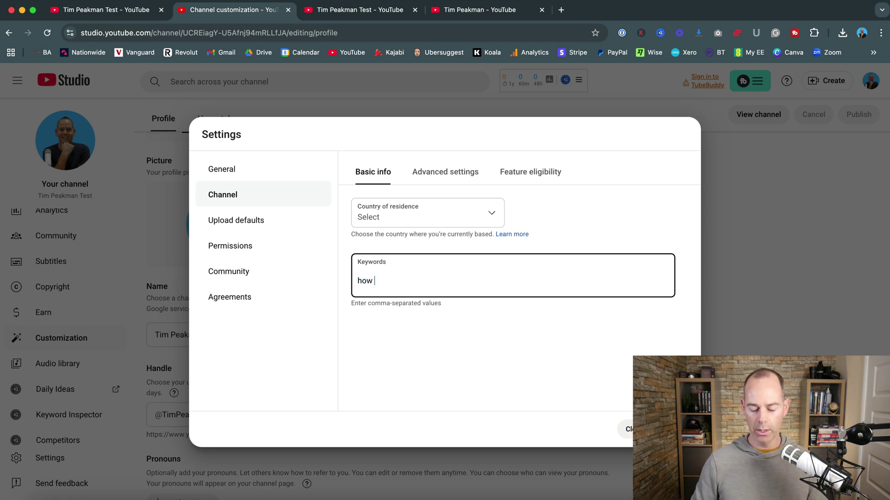
text(to make money online)
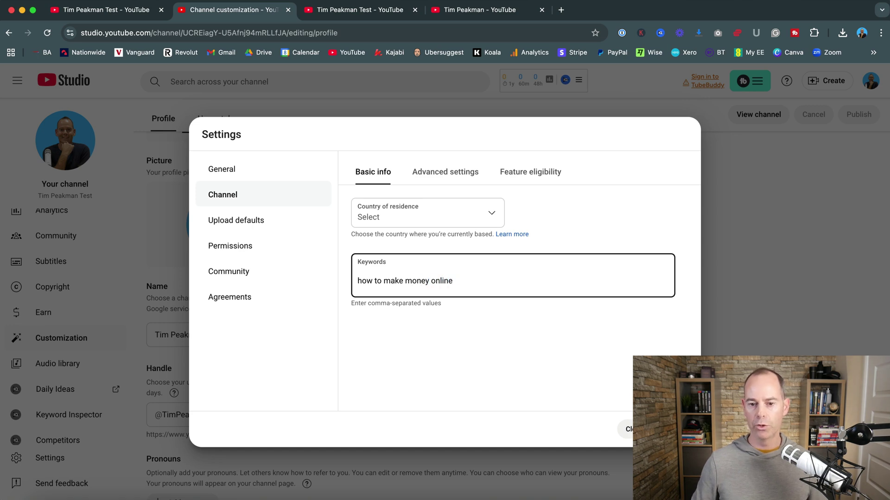
key(Return)
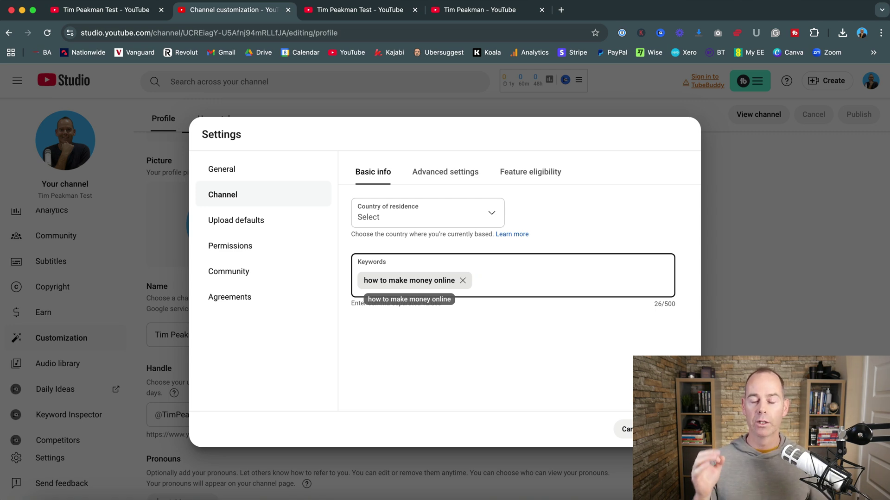
click(469, 338)
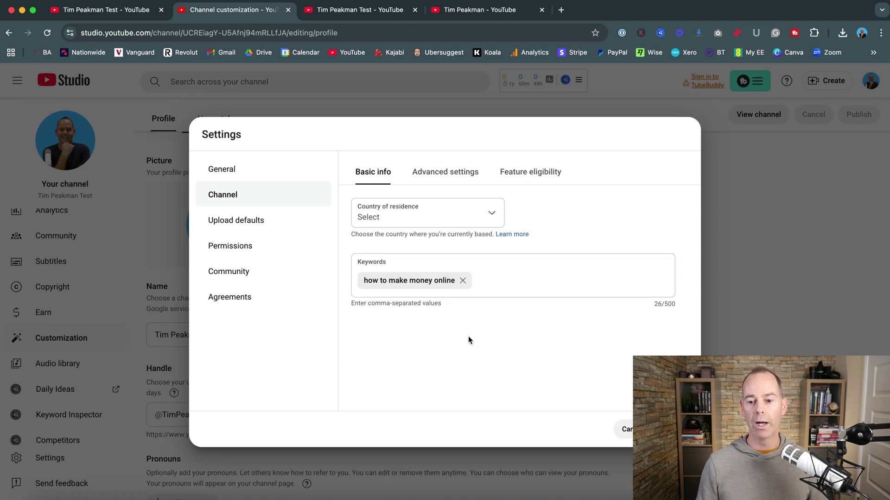
Step: Expand the standard, intermediate and advanced feature requirements, then close Settings and view the channel
click(521, 175)
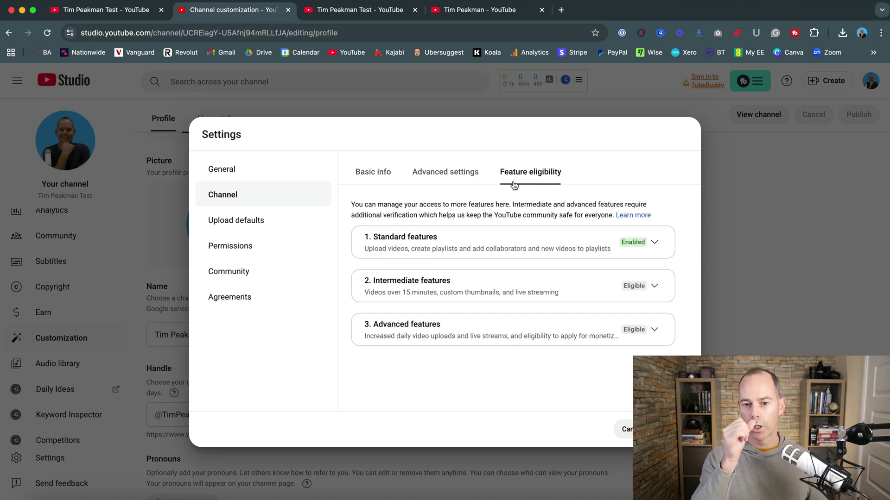
click(656, 245)
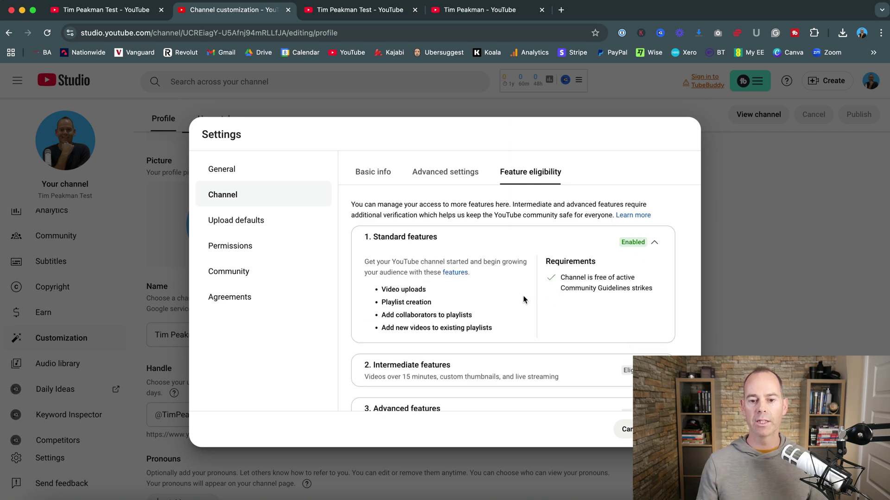
scroll(524, 299, down, 1)
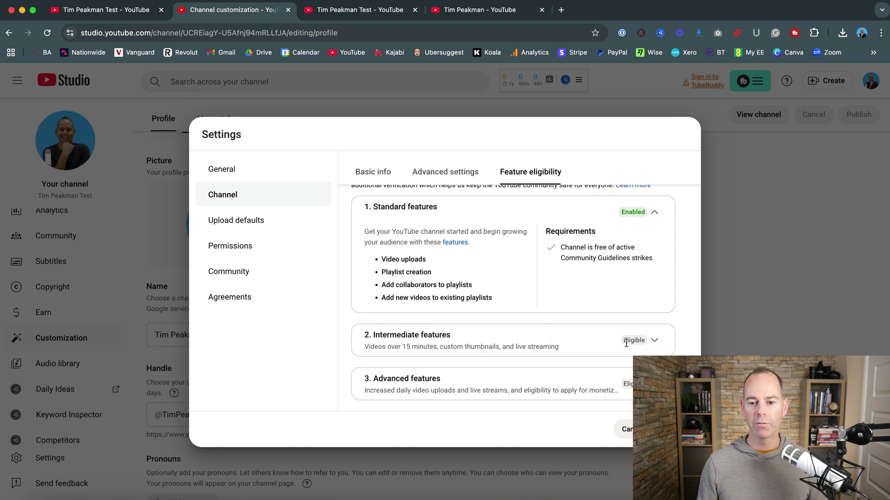
click(653, 340)
scroll(510, 333, down, 2)
scroll(509, 333, down, 1)
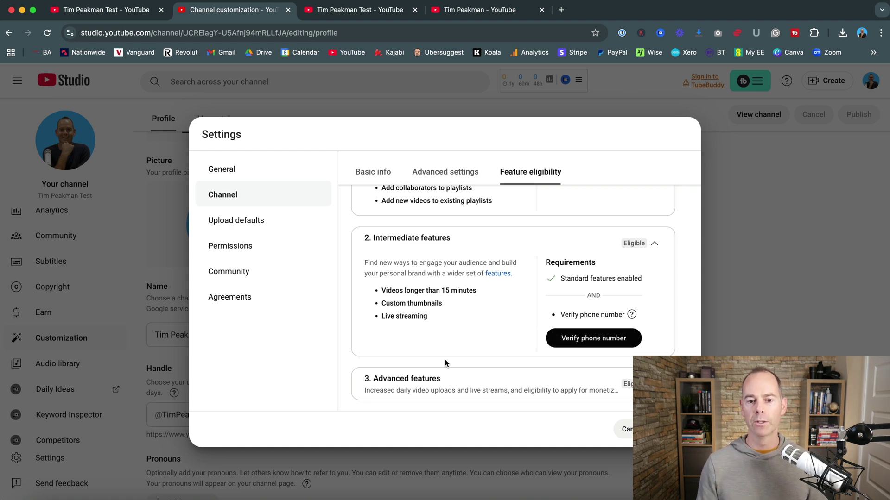
click(510, 387)
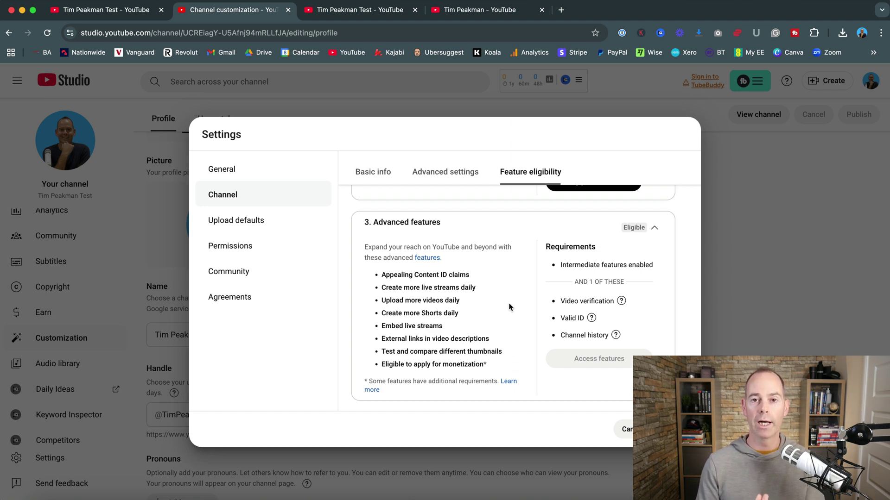
key(Escape)
click(65, 140)
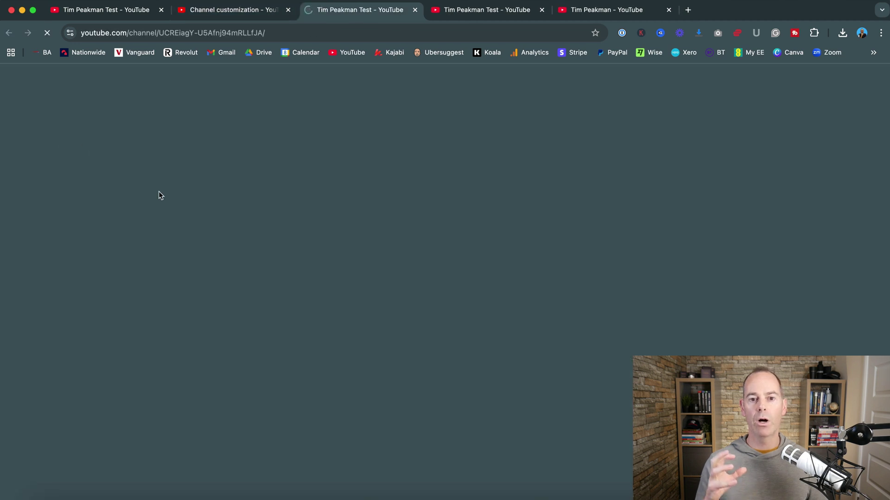